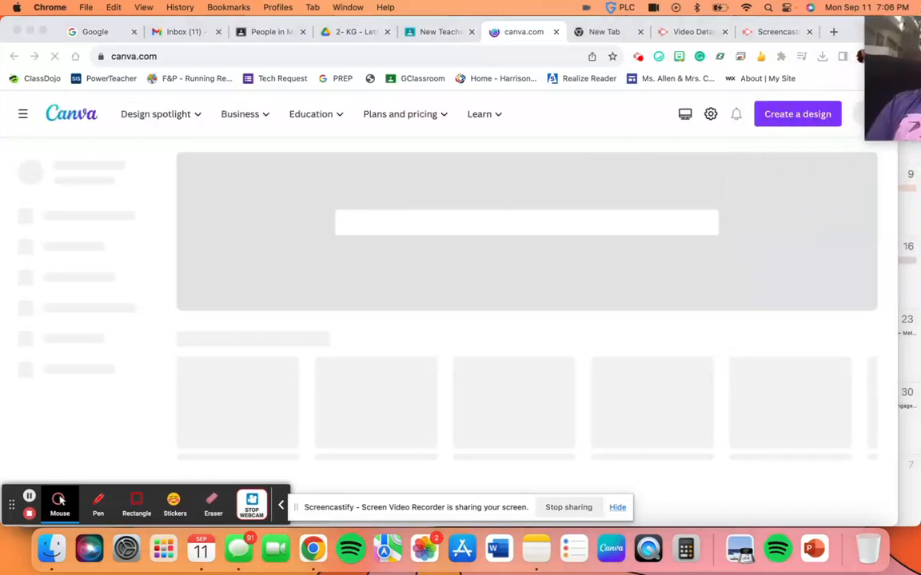
- Search the Canva templates for "google classroom banner"
{"action": "left_click", "coordinate": [783, 118]}
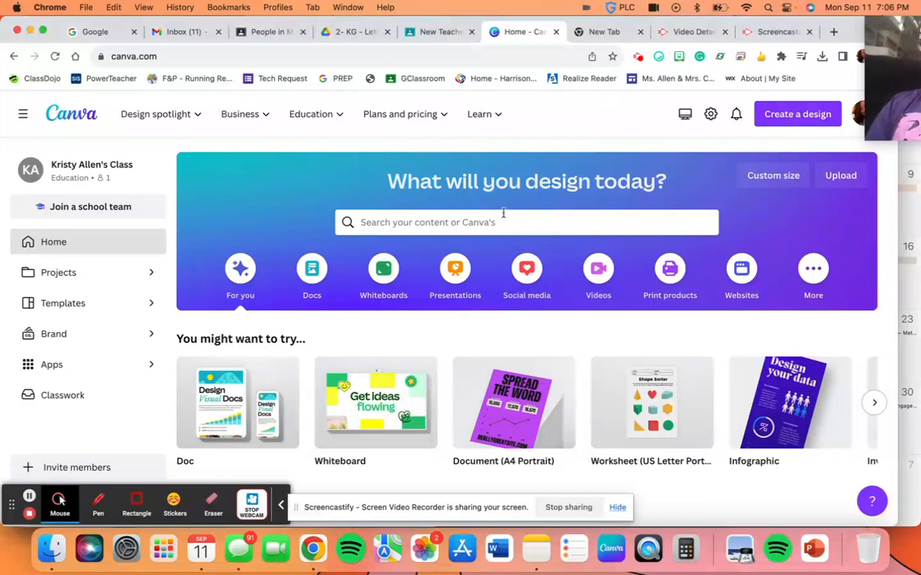
{"action": "left_click", "coordinate": [434, 228]}
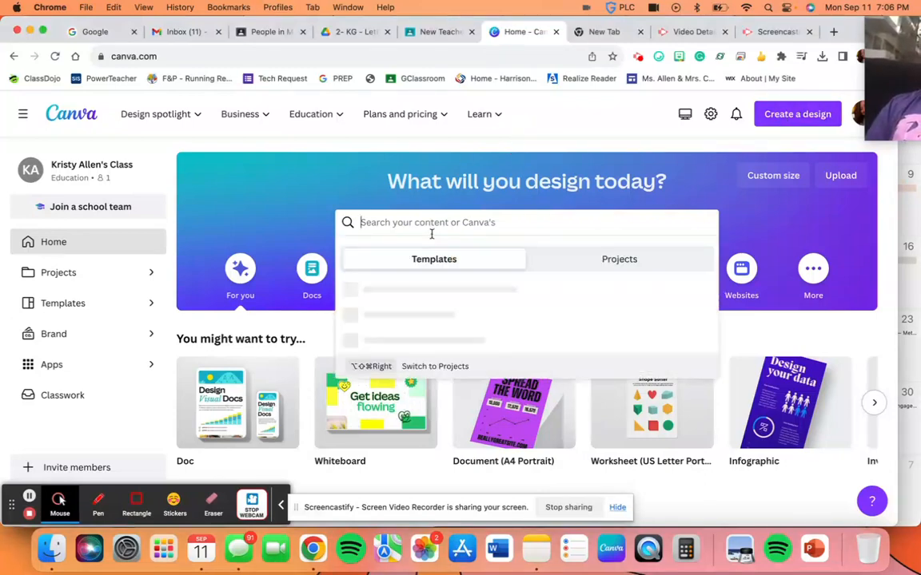
{"action": "type", "text": "ba"}
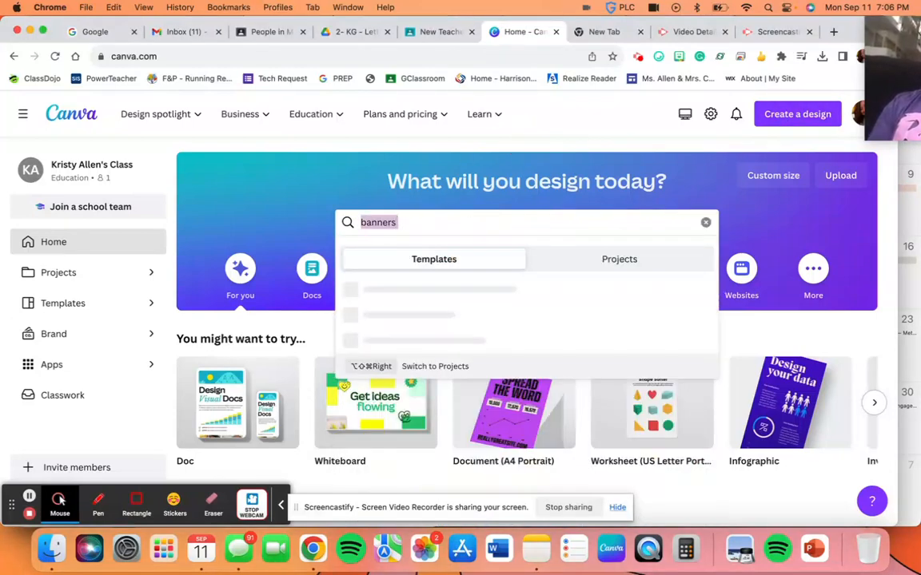
{"action": "type", "text": "nner"}
{"action": "key", "text": "Return"}
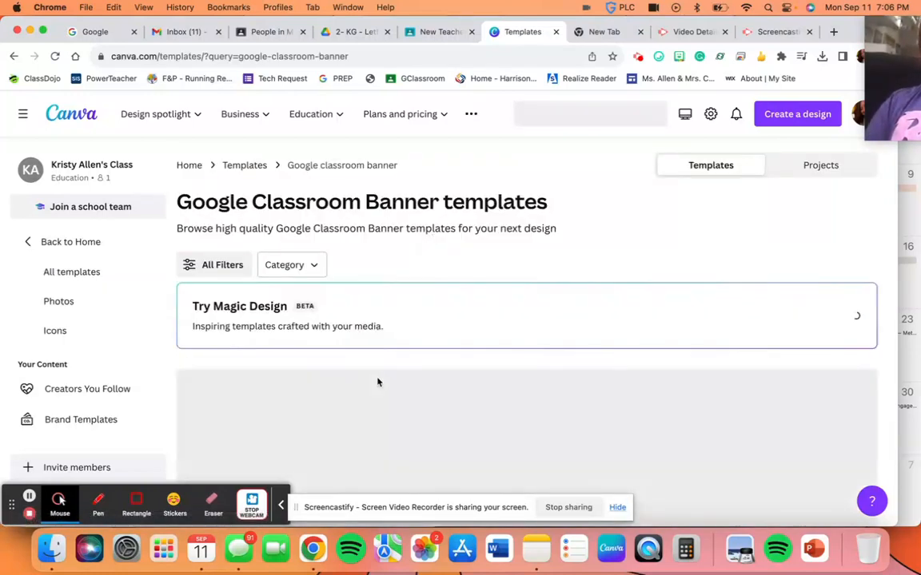
- Open the "English A2 Class Google Classroom Header in Colorful Retro Style" template from the results for customizing
{"action": "scroll", "coordinate": [376, 382], "scroll_direction": "down", "scroll_amount": 2}
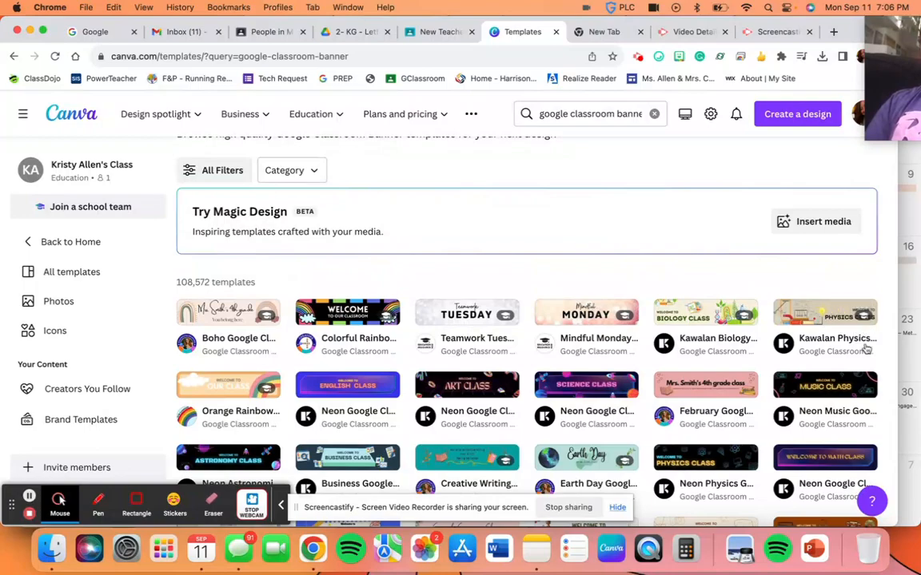
{"action": "scroll", "coordinate": [866, 348], "scroll_direction": "down", "scroll_amount": 5}
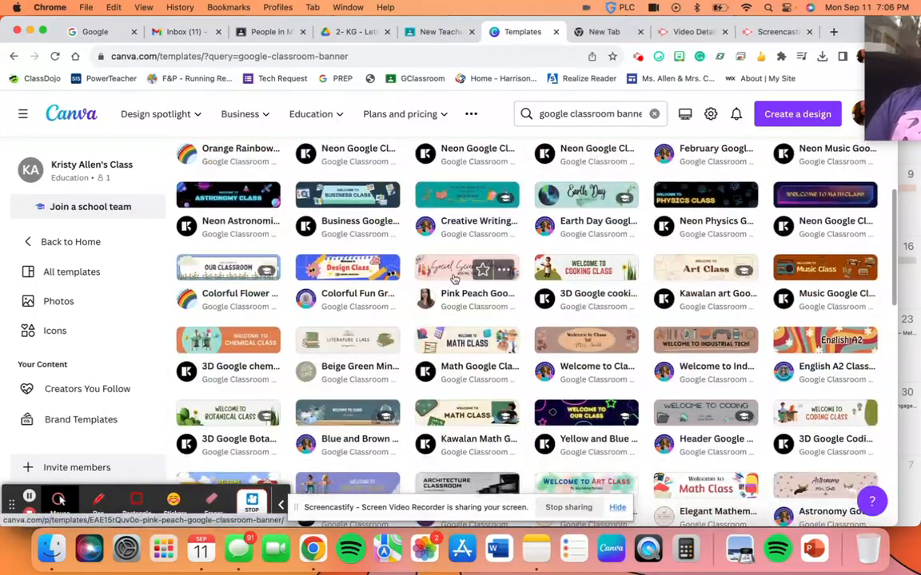
{"action": "scroll", "coordinate": [453, 278], "scroll_direction": "down", "scroll_amount": 3}
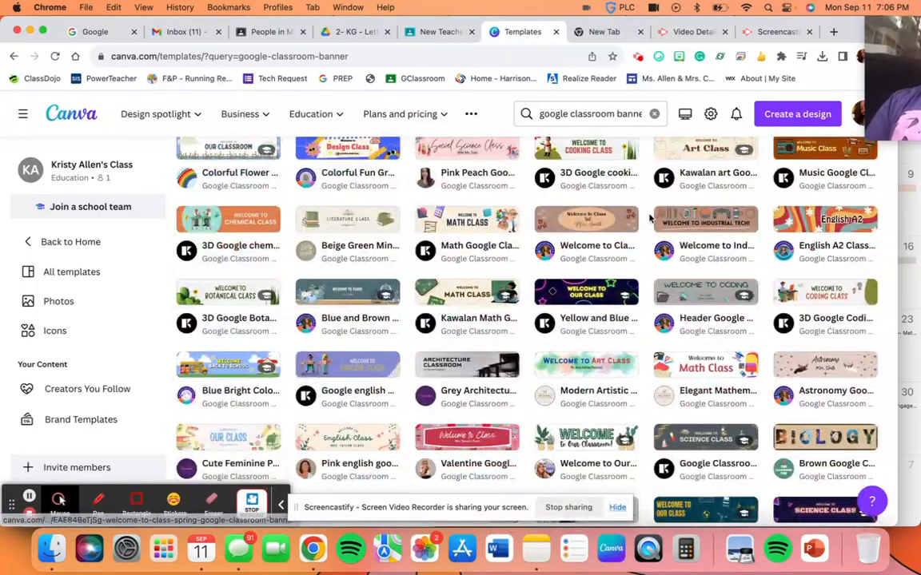
{"action": "scroll", "coordinate": [819, 206], "scroll_direction": "down", "scroll_amount": 2}
{"action": "scroll", "coordinate": [819, 206], "scroll_direction": "up", "scroll_amount": 2}
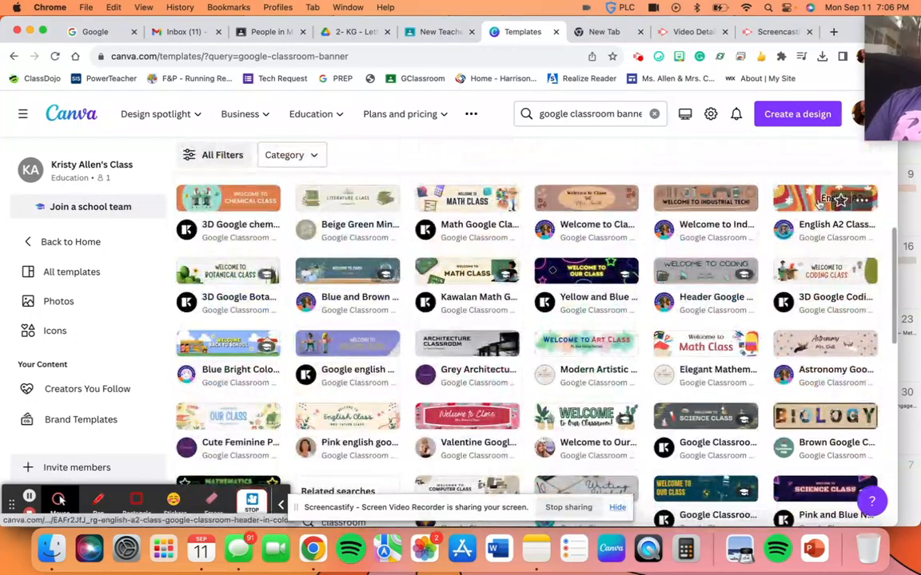
{"action": "left_click", "coordinate": [818, 207]}
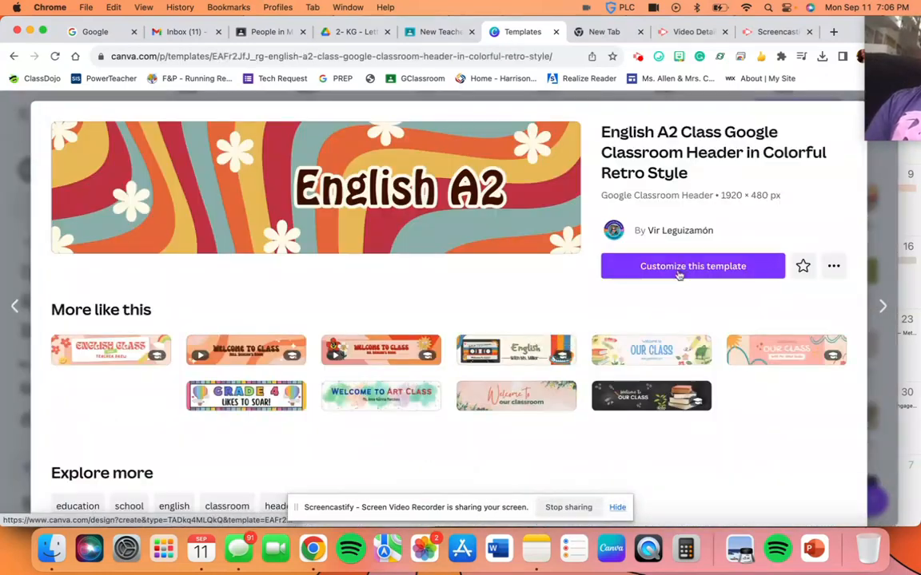
{"action": "left_click", "coordinate": [692, 267]}
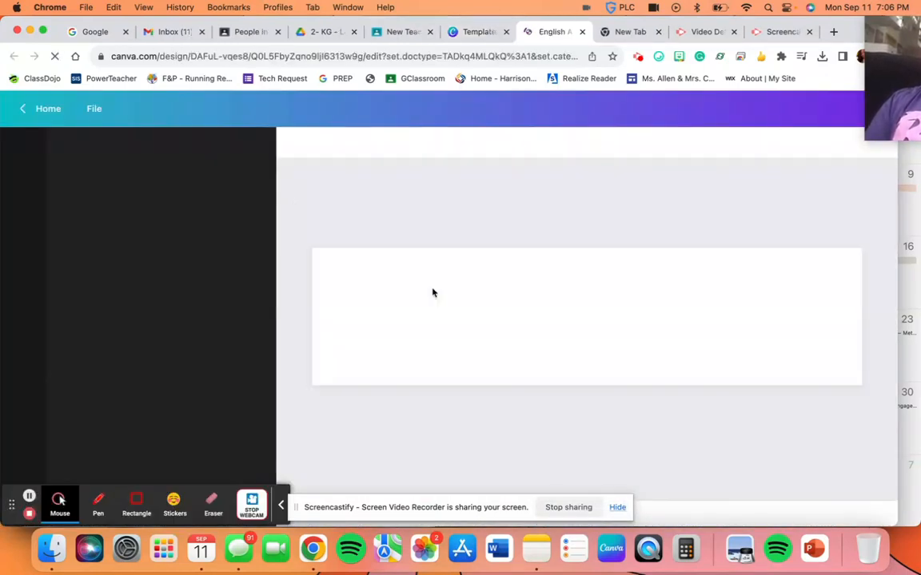
- Replace the "English A2" heading with "Welcome to Kindergarten" and widen its text box across almost the whole banner
{"action": "left_click", "coordinate": [639, 316]}
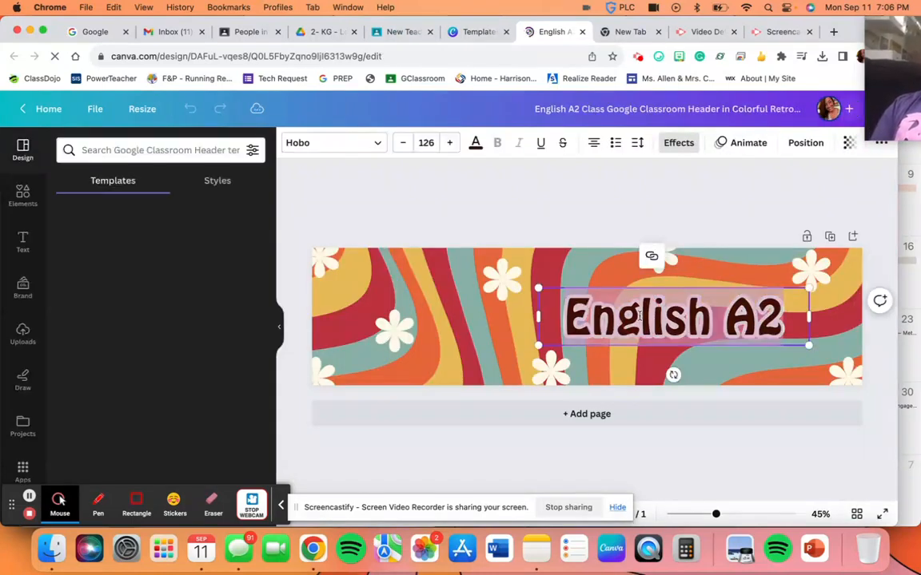
{"action": "type", "text": "Welcome to Kindergarten"}
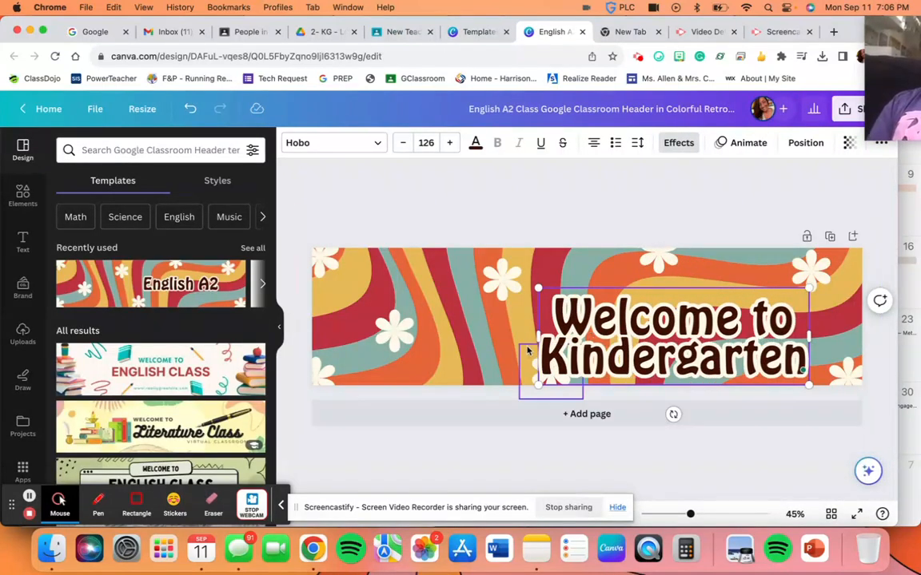
{"action": "double_click", "coordinate": [547, 342]}
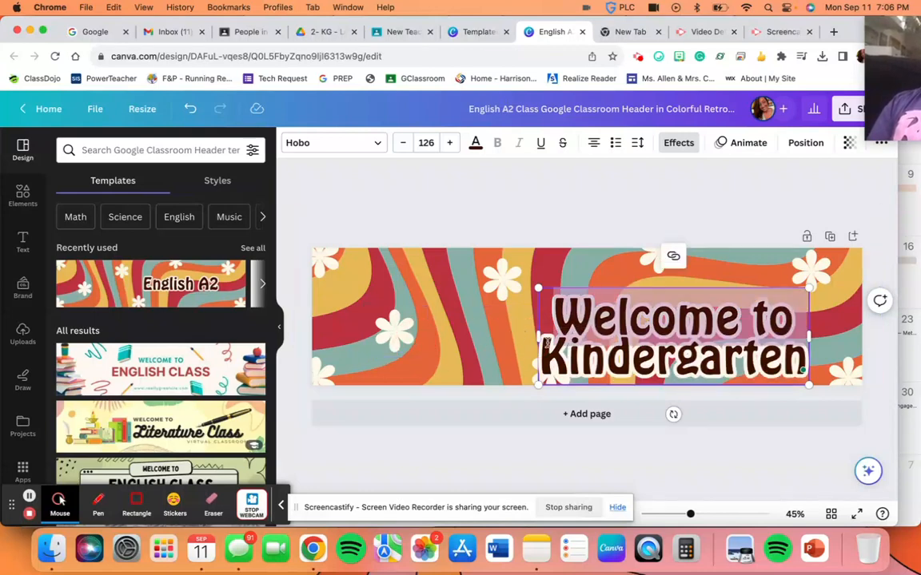
{"action": "left_click_drag", "start_coordinate": [537, 338], "coordinate": [313, 310]}
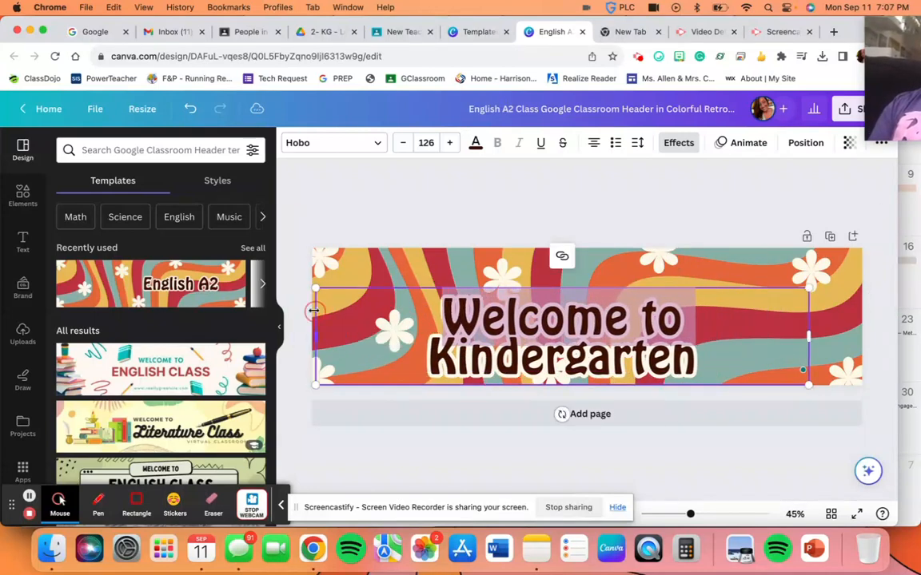
- Reduce the heading's font size so it fits on one line and move it up near the banner's upper edge
{"action": "left_click", "coordinate": [425, 140]}
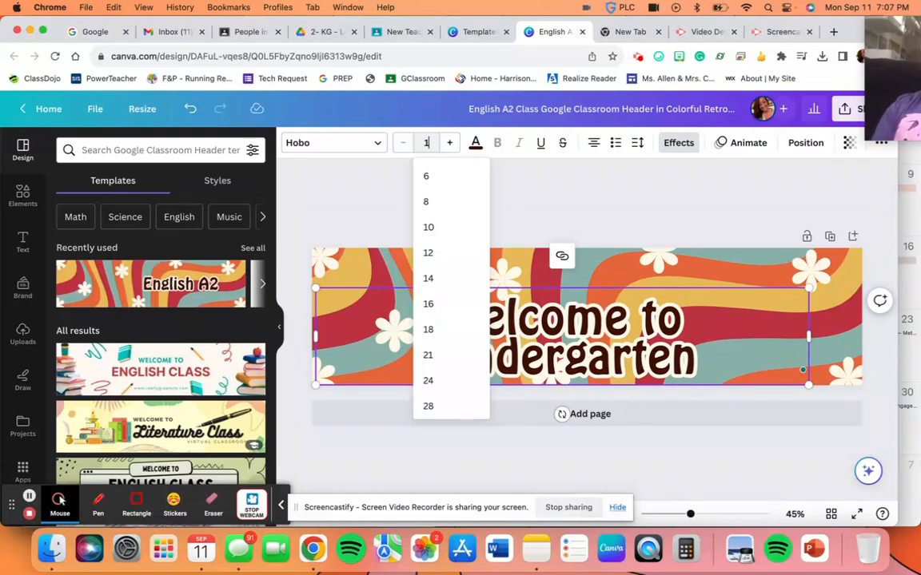
{"action": "key", "text": "Return"}
{"action": "left_click", "coordinate": [643, 465]}
{"action": "left_click_drag", "start_coordinate": [410, 332], "coordinate": [428, 300]}
- Rearrange the white flowers below the heading and into the banner's corners, clear of the text, and nudge the heading slightly down
{"action": "left_click_drag", "start_coordinate": [490, 286], "coordinate": [695, 342]}
{"action": "left_click_drag", "start_coordinate": [665, 256], "coordinate": [488, 330]}
{"action": "left_click_drag", "start_coordinate": [555, 379], "coordinate": [601, 368]}
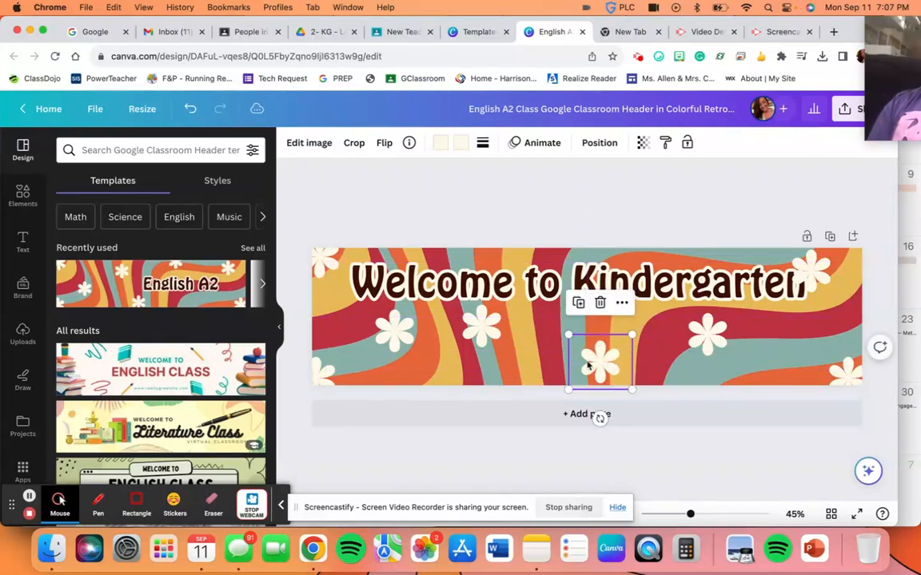
{"action": "left_click_drag", "start_coordinate": [405, 345], "coordinate": [390, 365]}
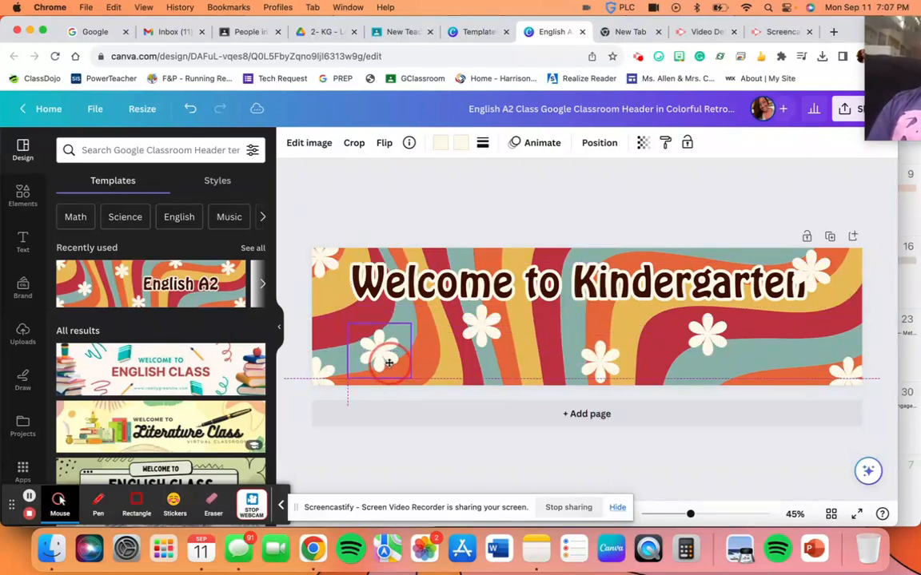
{"action": "left_click_drag", "start_coordinate": [326, 379], "coordinate": [874, 250]}
{"action": "left_click_drag", "start_coordinate": [378, 360], "coordinate": [433, 342]}
{"action": "left_click_drag", "start_coordinate": [782, 378], "coordinate": [850, 380]}
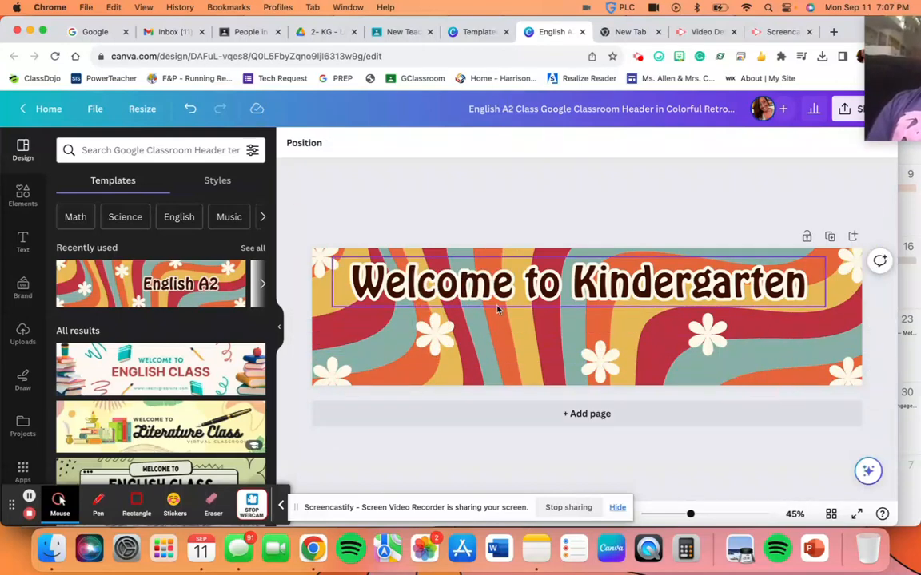
{"action": "left_click", "coordinate": [564, 292]}
{"action": "left_click_drag", "start_coordinate": [563, 295], "coordinate": [565, 300]}
{"action": "left_click", "coordinate": [672, 187]}
- Download the finished banner design as a JPG image
{"action": "left_click", "coordinate": [849, 108]}
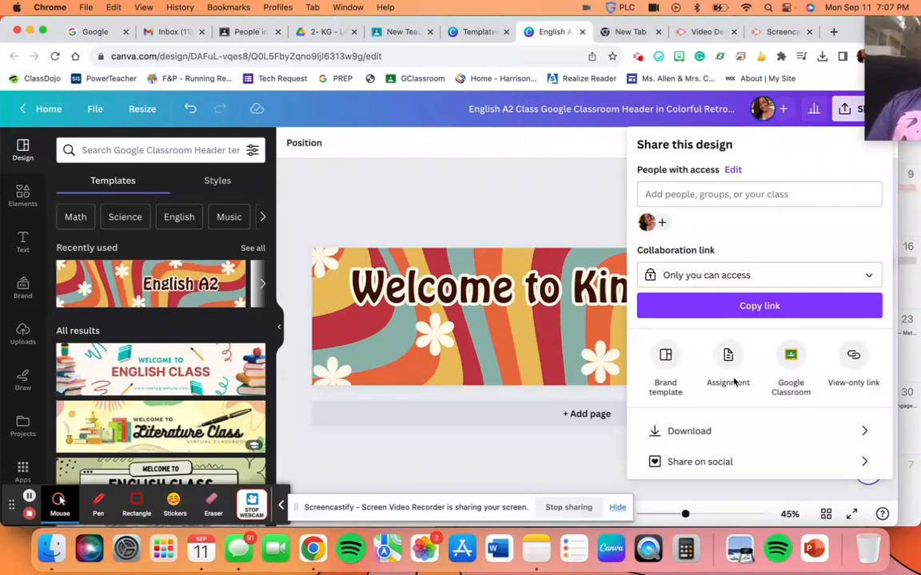
{"action": "left_click", "coordinate": [662, 430]}
{"action": "left_click", "coordinate": [713, 199]}
{"action": "left_click", "coordinate": [713, 199]}
{"action": "left_click", "coordinate": [705, 245]}
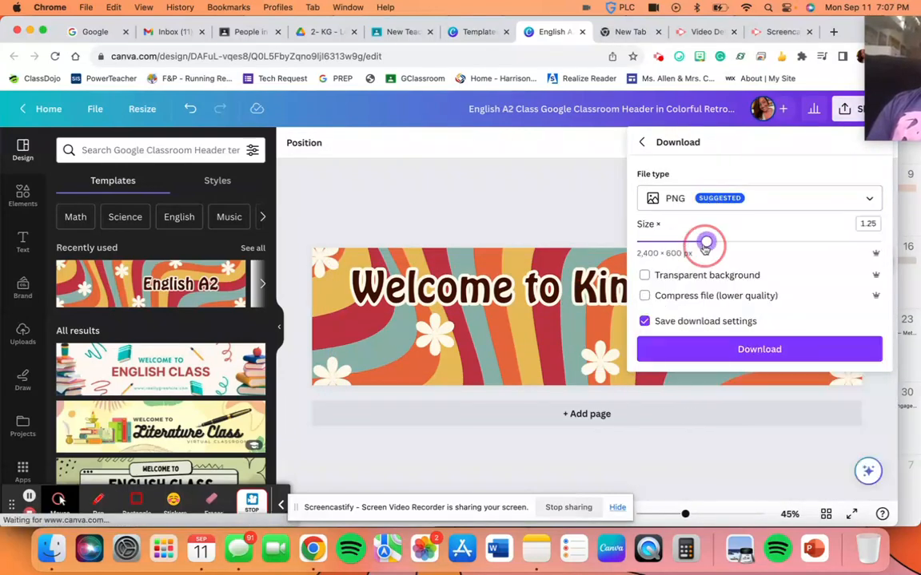
{"action": "left_click", "coordinate": [714, 201]}
{"action": "left_click", "coordinate": [703, 238]}
{"action": "left_click", "coordinate": [704, 362]}
- Switch to the New Teachers class in Google Classroom and upload the downloaded retro banner JPG as the stream header photo
{"action": "left_click", "coordinate": [397, 31]}
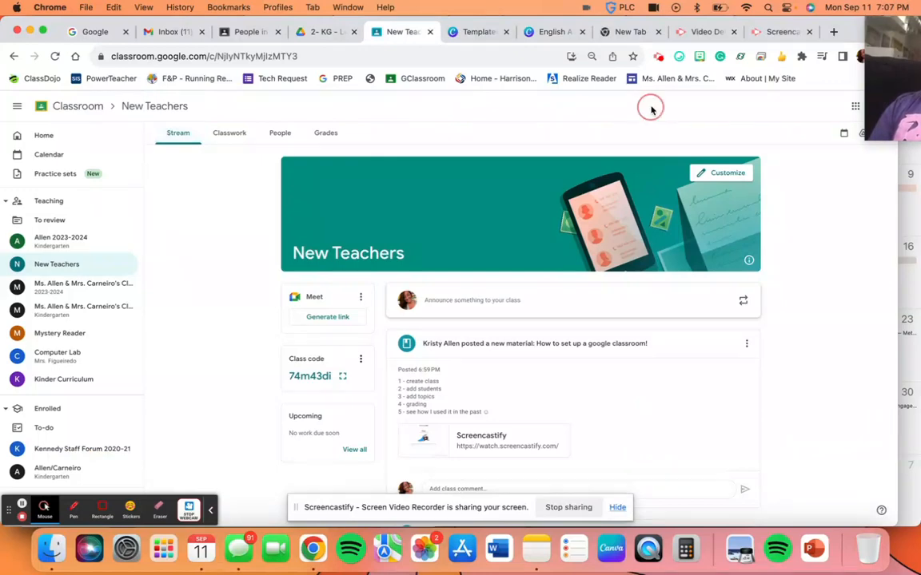
{"action": "left_click", "coordinate": [718, 176]}
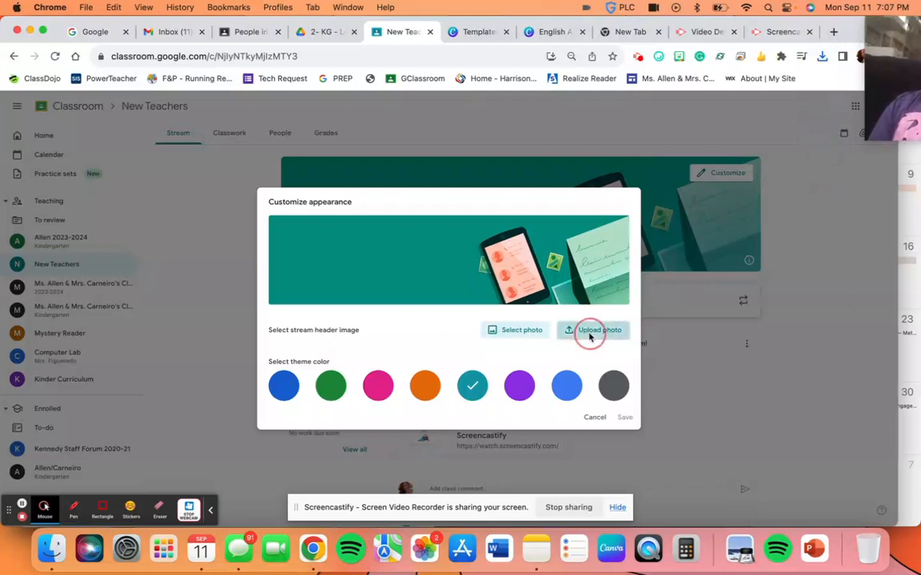
{"action": "left_click", "coordinate": [589, 332]}
{"action": "left_click", "coordinate": [822, 58]}
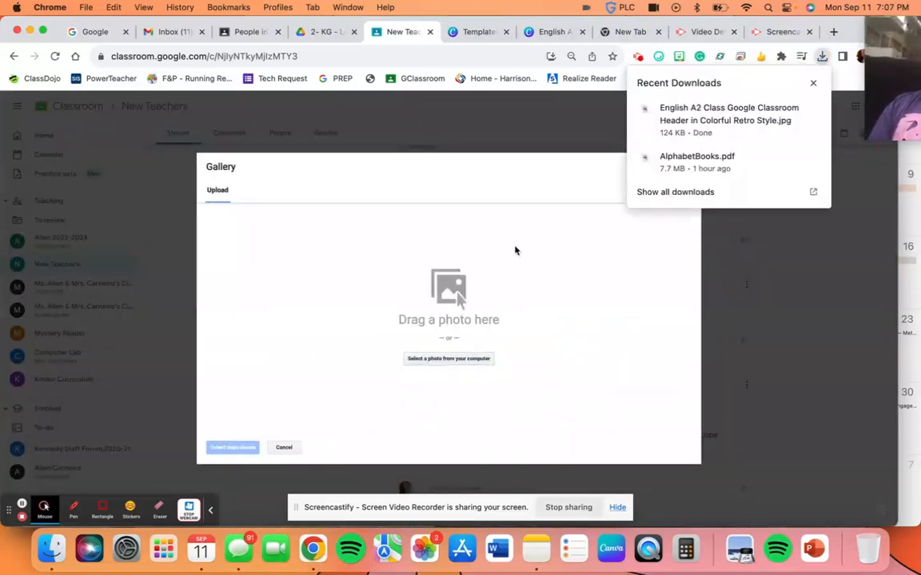
{"action": "left_click_drag", "start_coordinate": [734, 113], "coordinate": [452, 315]}
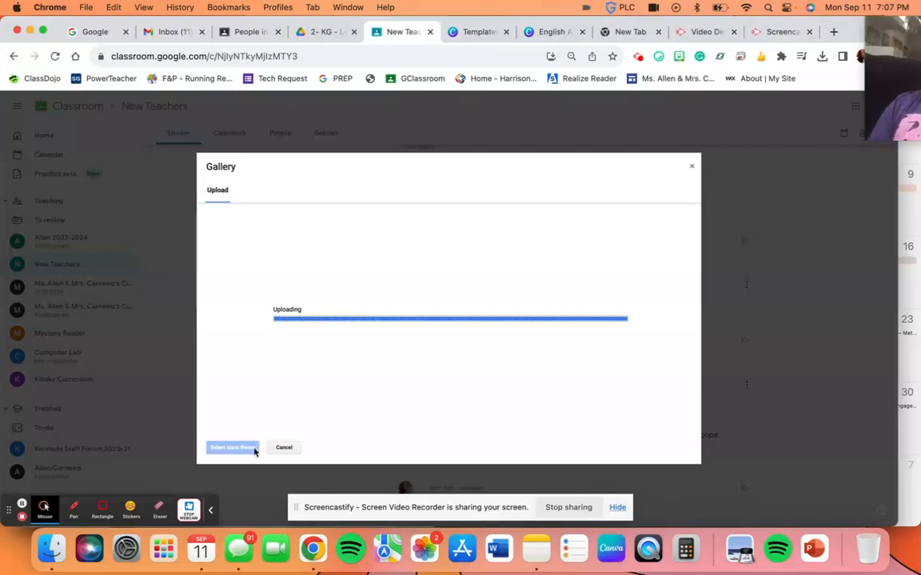
- Extend the crop region over the entire banner and save it as the class header with the orange theme color
{"action": "left_click_drag", "start_coordinate": [270, 279], "coordinate": [192, 256]}
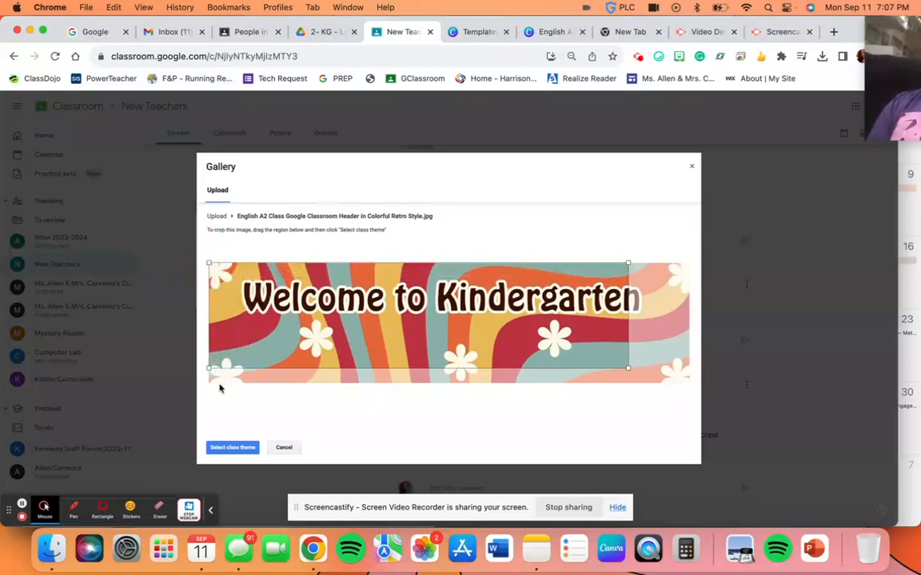
{"action": "left_click_drag", "start_coordinate": [628, 371], "coordinate": [727, 410]}
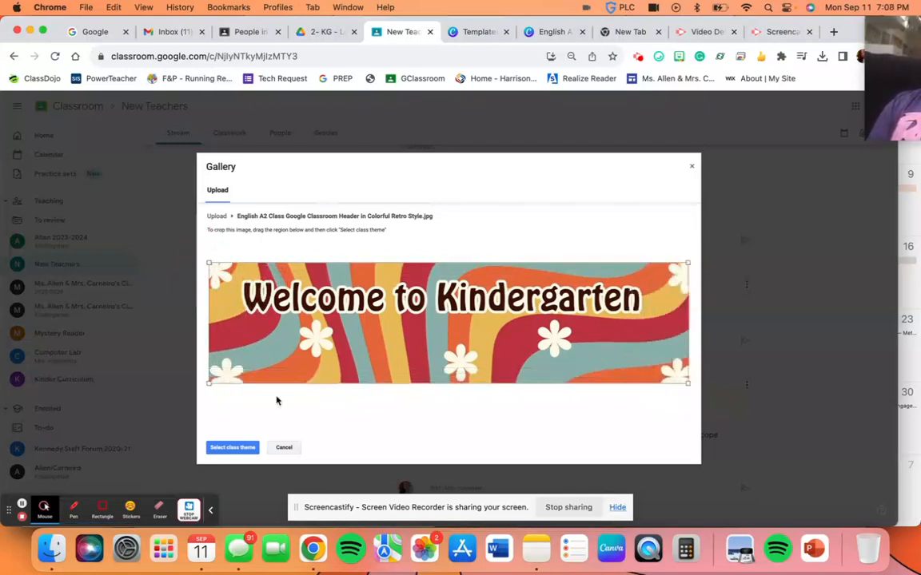
{"action": "left_click", "coordinate": [244, 451]}
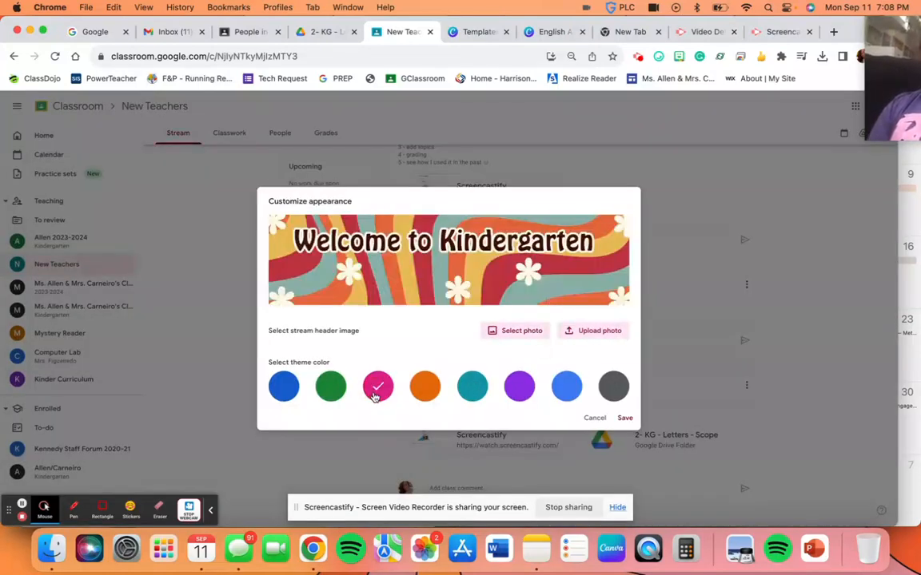
{"action": "left_click", "coordinate": [623, 419]}
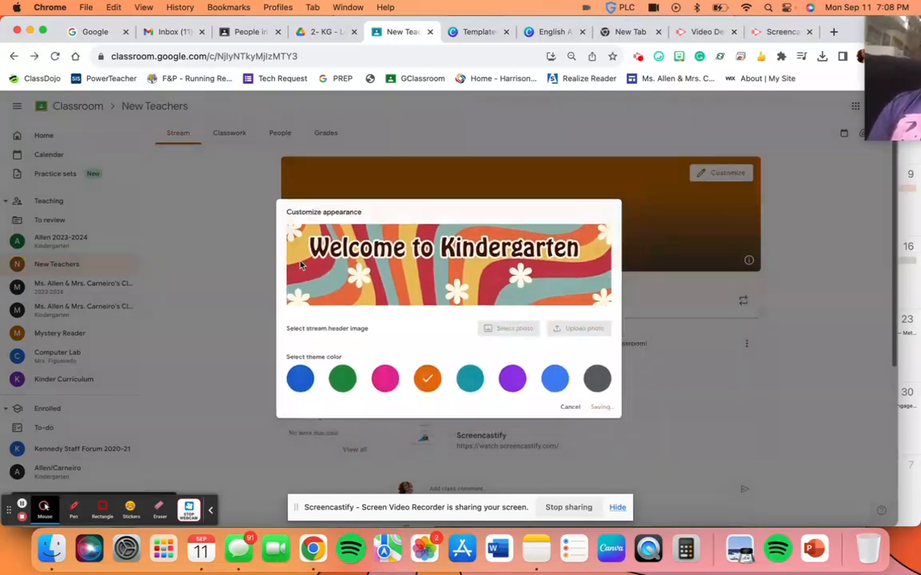
- Review the New Teachers stream with its new header, theme color and posted materials
{"action": "scroll", "coordinate": [513, 253], "scroll_direction": "down", "scroll_amount": 2}
{"action": "scroll", "coordinate": [513, 253], "scroll_direction": "up", "scroll_amount": 2}
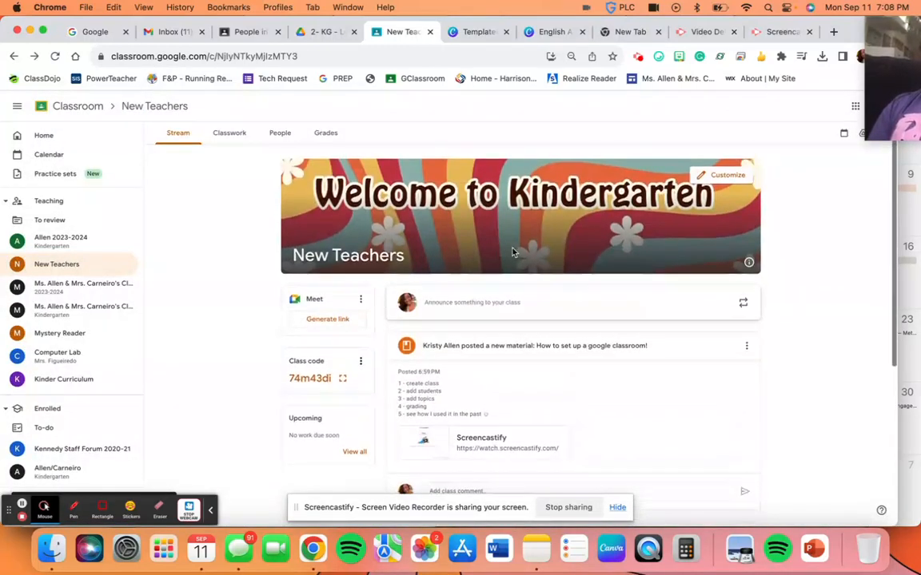
{"action": "scroll", "coordinate": [453, 391], "scroll_direction": "down", "scroll_amount": 3}
{"action": "scroll", "coordinate": [453, 392], "scroll_direction": "down", "scroll_amount": 3}
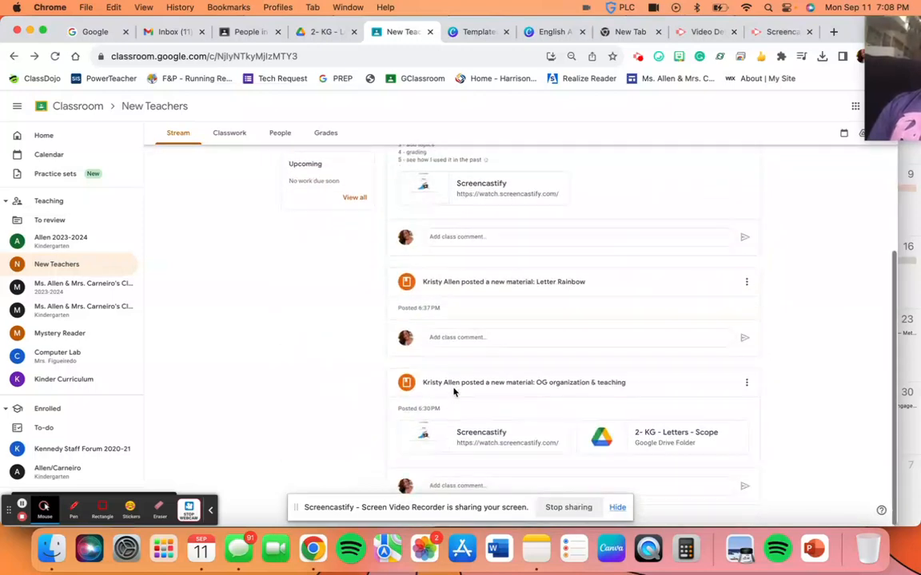
{"action": "scroll", "coordinate": [396, 390], "scroll_direction": "up", "scroll_amount": 6}
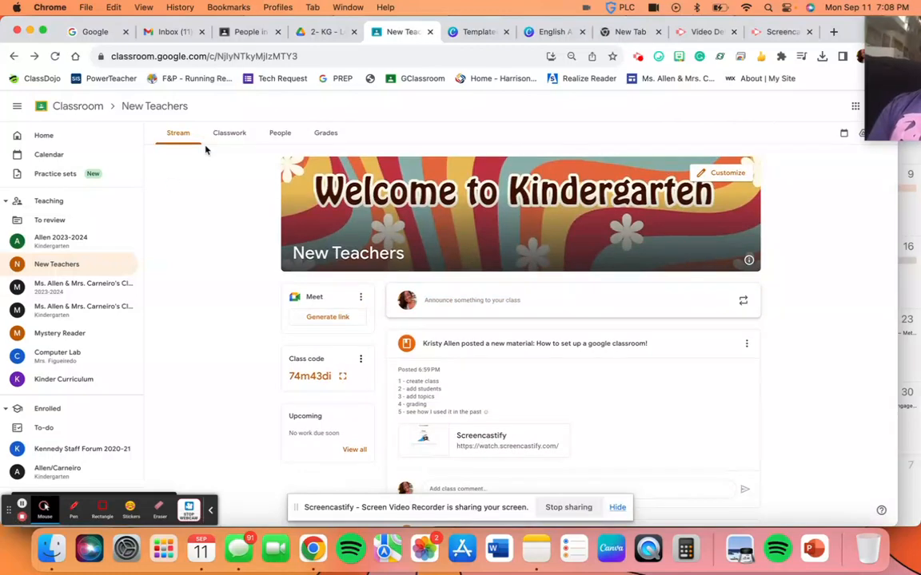
{"action": "left_click", "coordinate": [62, 243]}
{"action": "left_click", "coordinate": [71, 264]}
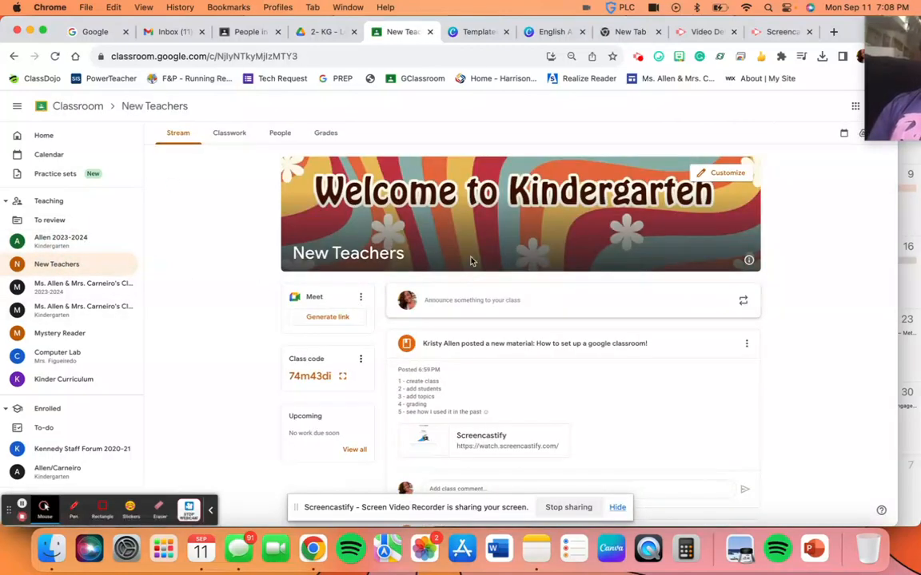
- Open the Classroom home page in a new tab and enter the New Teachers class from its card
{"action": "left_click", "coordinate": [855, 106]}
{"action": "left_click", "coordinate": [803, 160]}
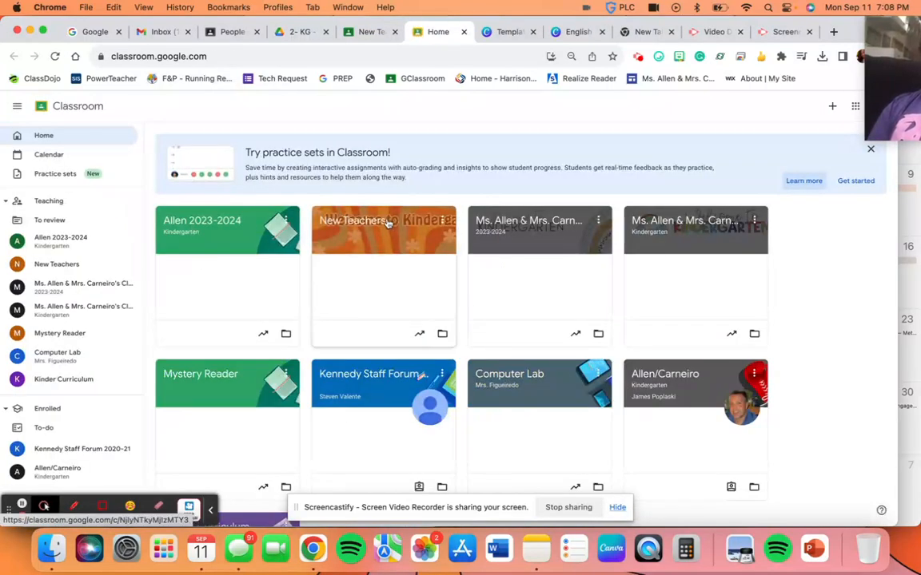
{"action": "left_click", "coordinate": [382, 231]}
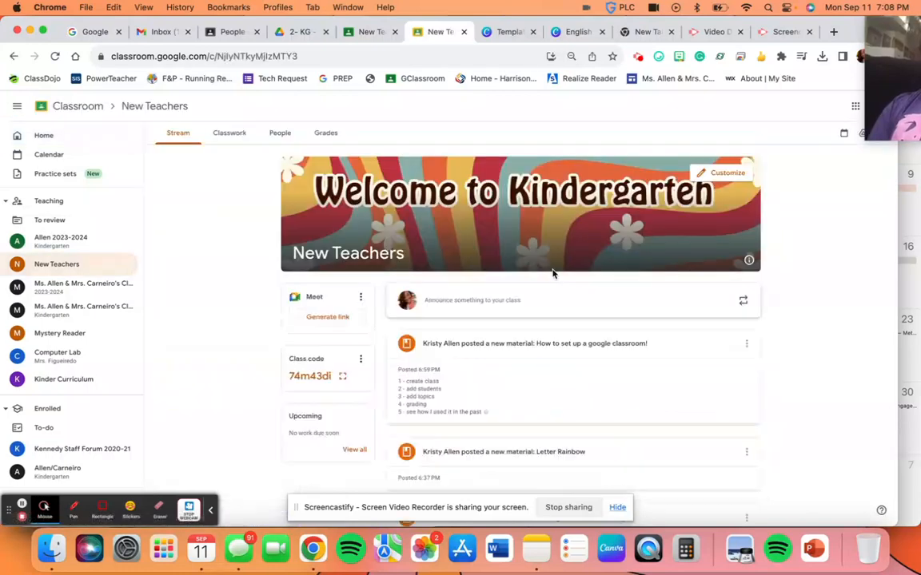
{"action": "left_click_drag", "start_coordinate": [917, 71], "coordinate": [725, 88]}
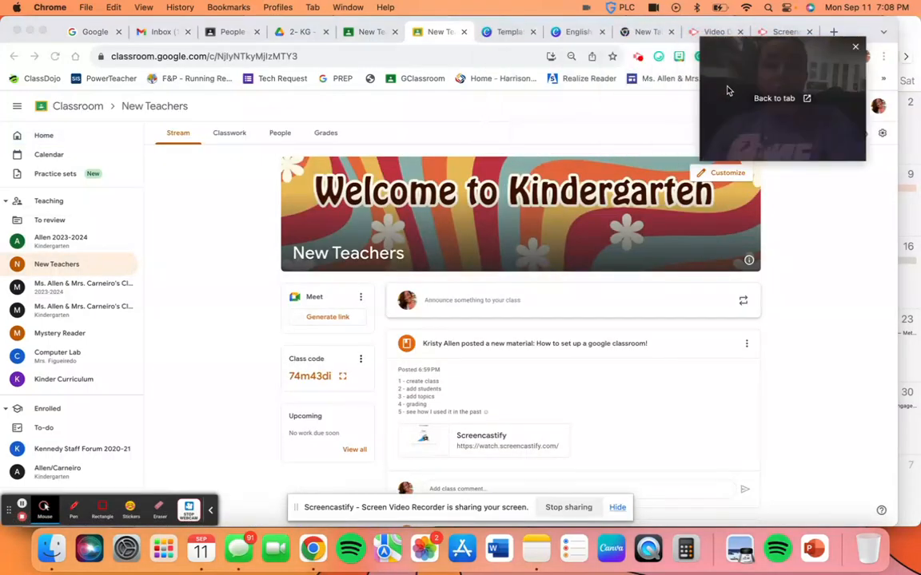
- Return to the open Canva templates page and close the retro English A2 header template preview
{"action": "left_click", "coordinate": [510, 32]}
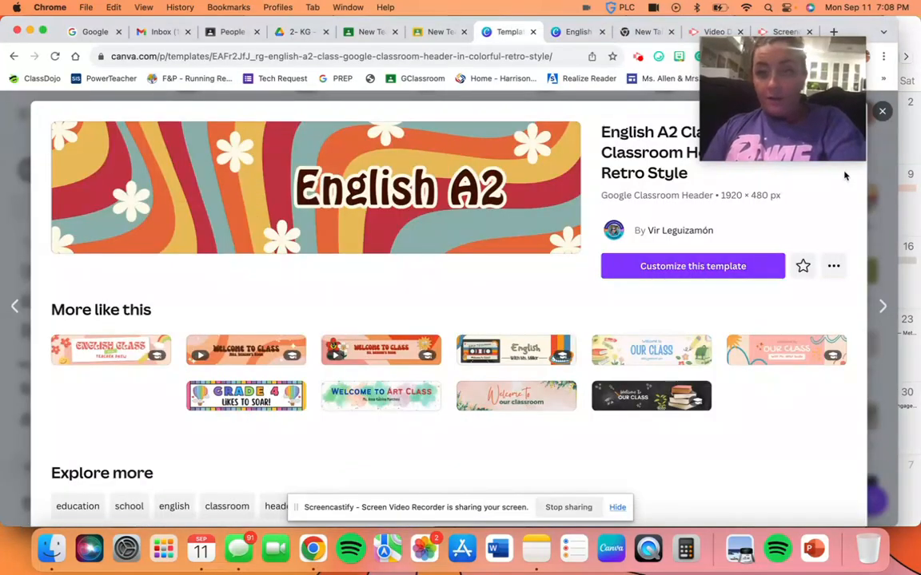
{"action": "left_click", "coordinate": [882, 111]}
{"action": "left_click_drag", "start_coordinate": [765, 69], "coordinate": [911, 71]}
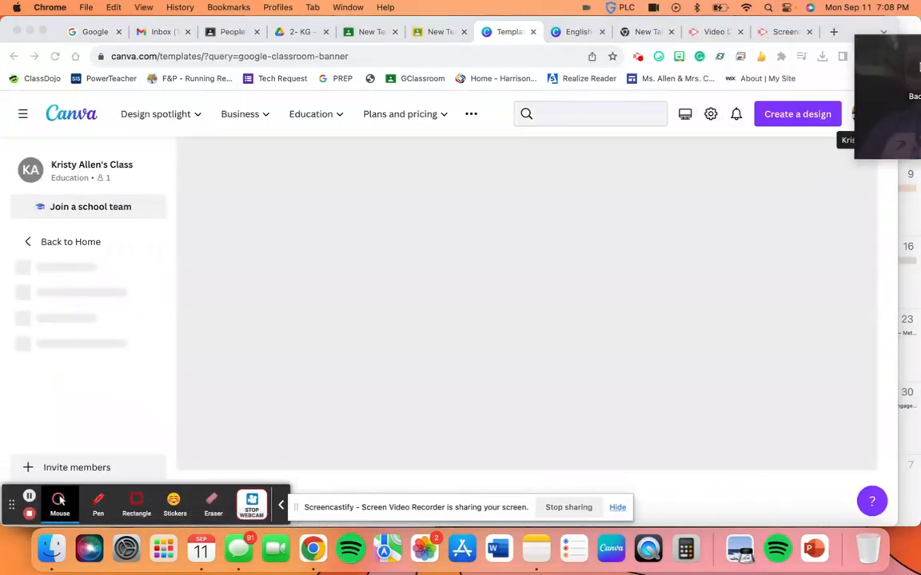
{"action": "left_click", "coordinate": [784, 116]}
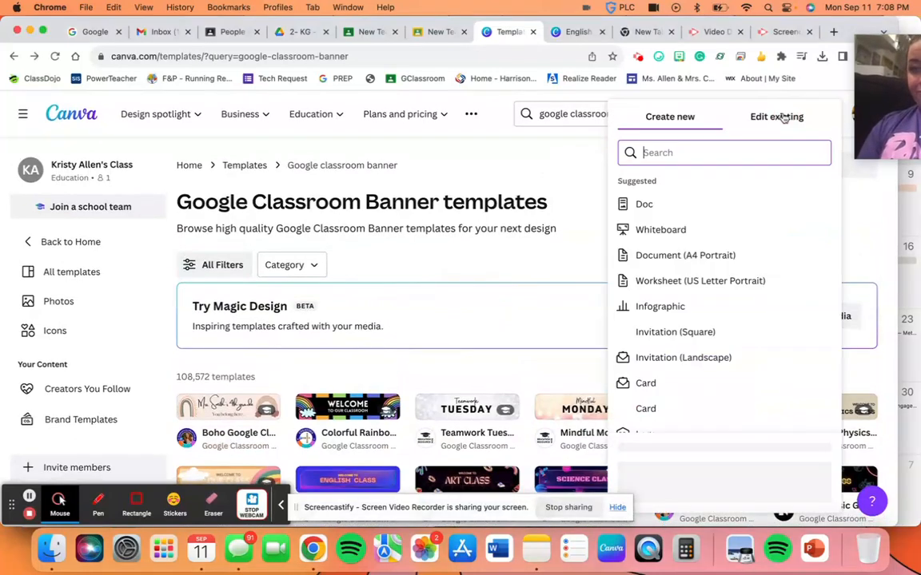
{"action": "left_click", "coordinate": [687, 232]}
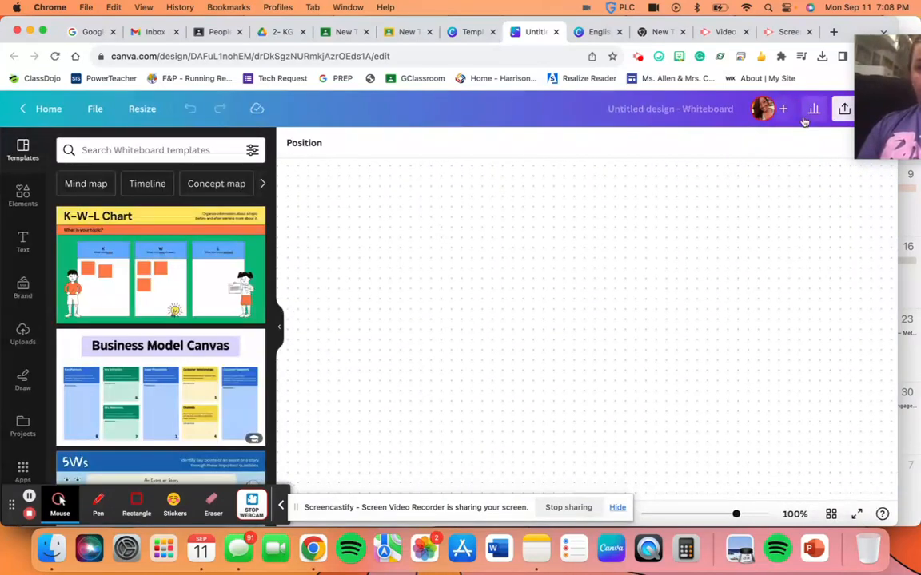
{"action": "left_click", "coordinate": [844, 109]}
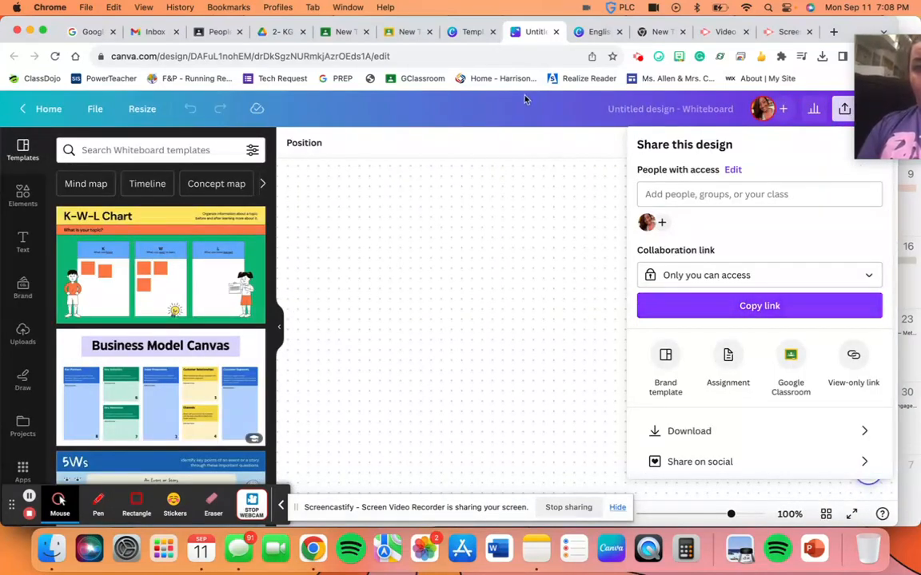
{"action": "left_click", "coordinate": [40, 114]}
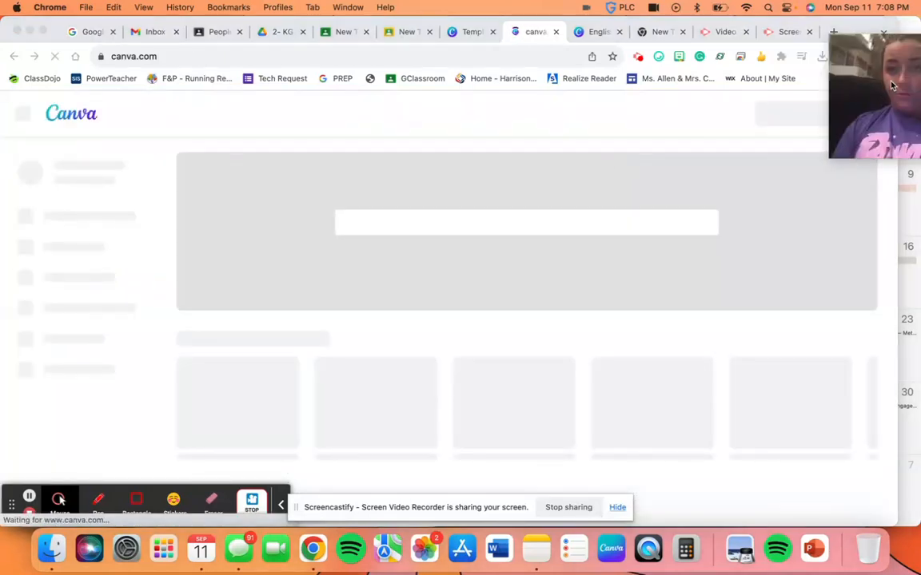
{"action": "left_click_drag", "start_coordinate": [866, 95], "coordinate": [39, 22]}
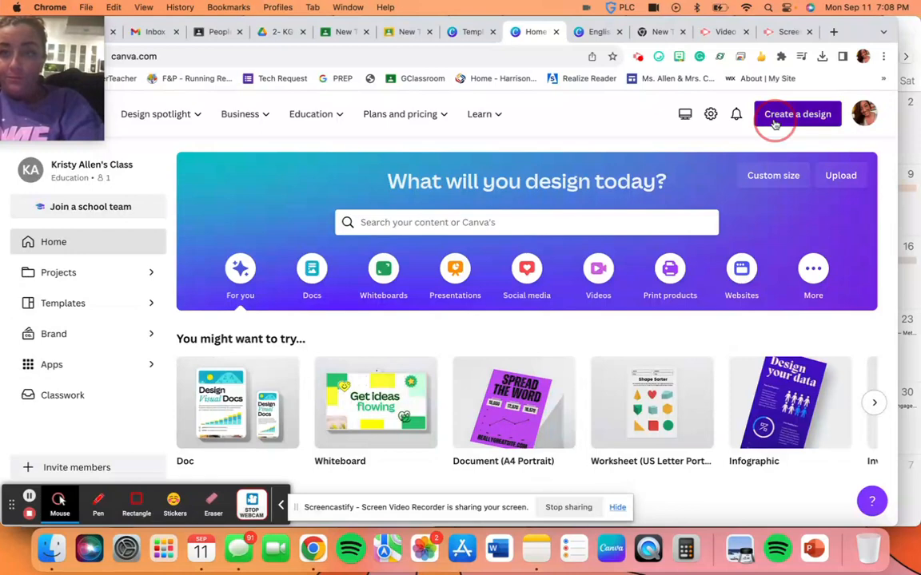
- Create a new blank Worksheet (US Letter Portrait) design from the Canva home page
{"action": "left_click", "coordinate": [777, 116]}
{"action": "left_click", "coordinate": [707, 290]}
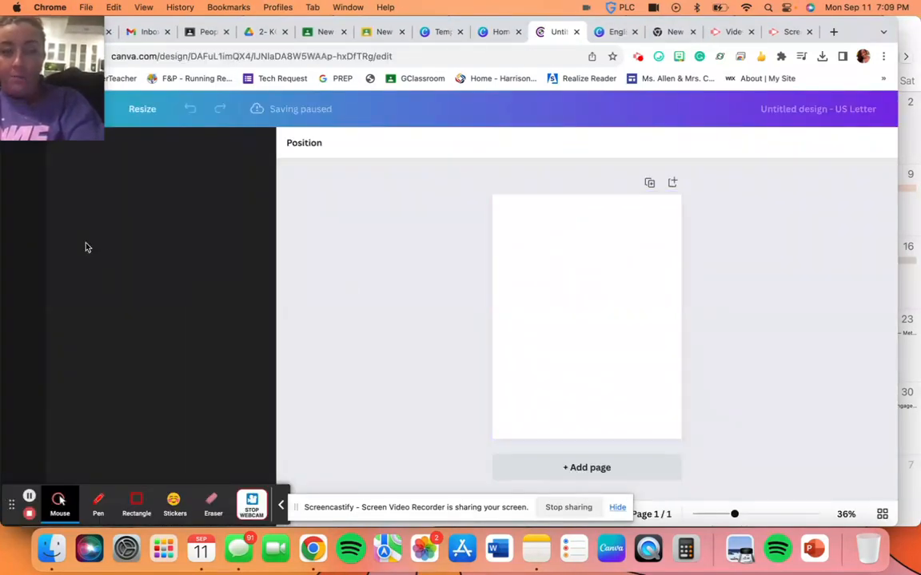
{"action": "left_click_drag", "start_coordinate": [864, 35], "coordinate": [920, 35]}
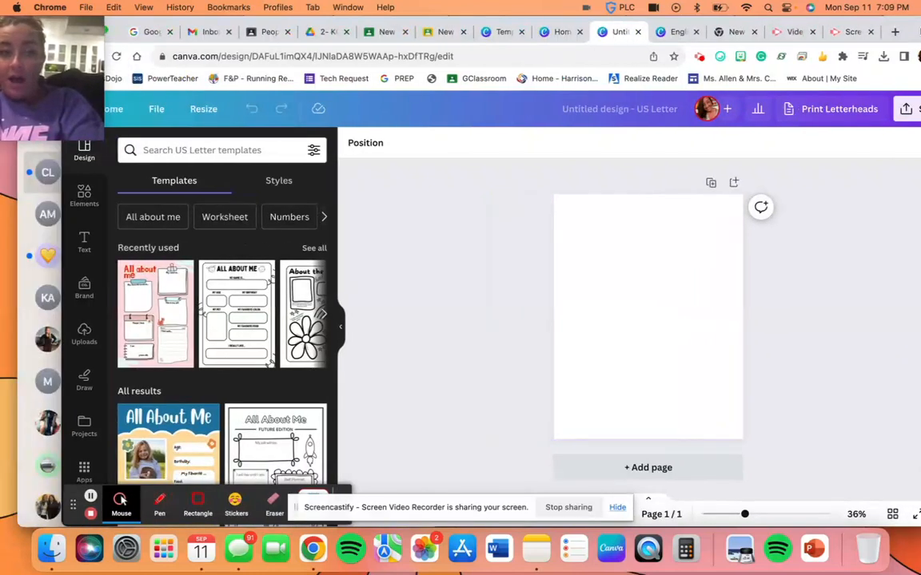
- Search the US Letter templates for "writing paper"
{"action": "left_click", "coordinate": [145, 151]}
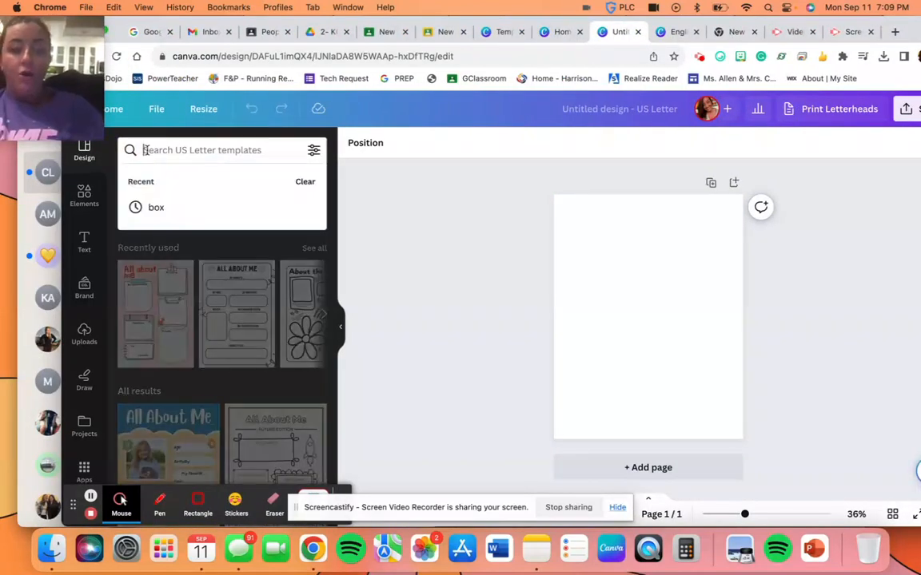
{"action": "type", "text": "writing paper"}
{"action": "key", "text": "Return"}
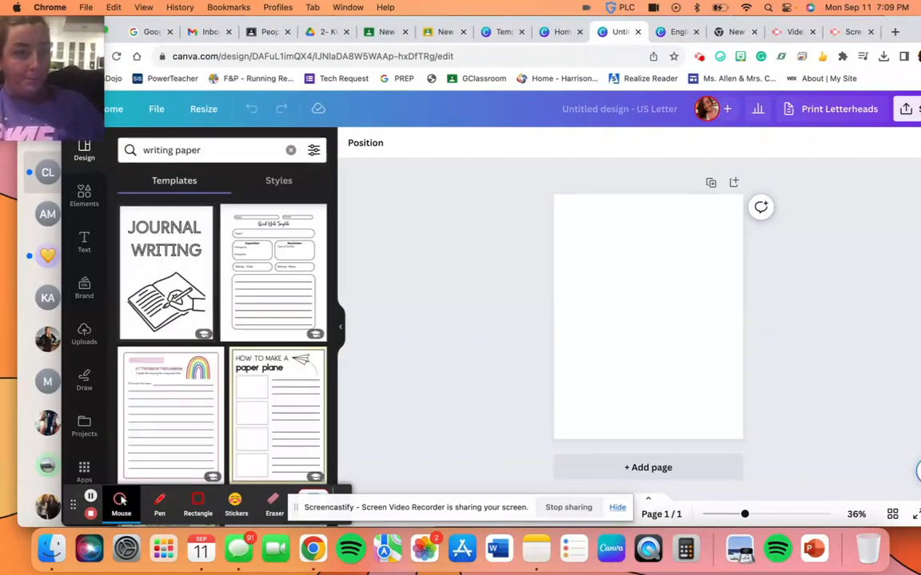
- Search the templates for "kindergarten writing" and apply the yellow "Let's Learn the Alphabet" emoji worksheet to page 1
{"action": "left_click", "coordinate": [216, 152]}
{"action": "type", "text": "kindergarten writing"}
{"action": "key", "text": "Return"}
{"action": "scroll", "coordinate": [204, 320], "scroll_direction": "down", "scroll_amount": 1}
{"action": "scroll", "coordinate": [173, 366], "scroll_direction": "down", "scroll_amount": 4}
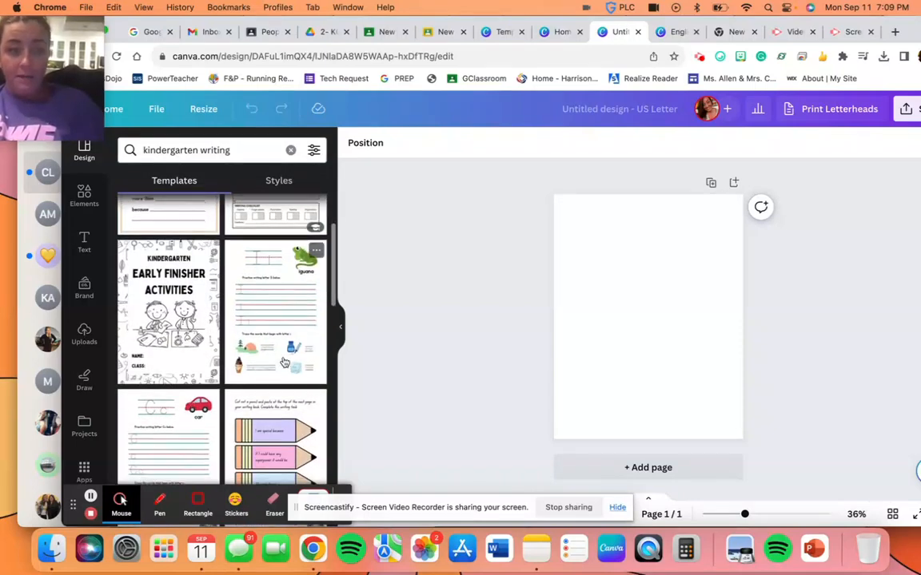
{"action": "scroll", "coordinate": [194, 348], "scroll_direction": "down", "scroll_amount": 5}
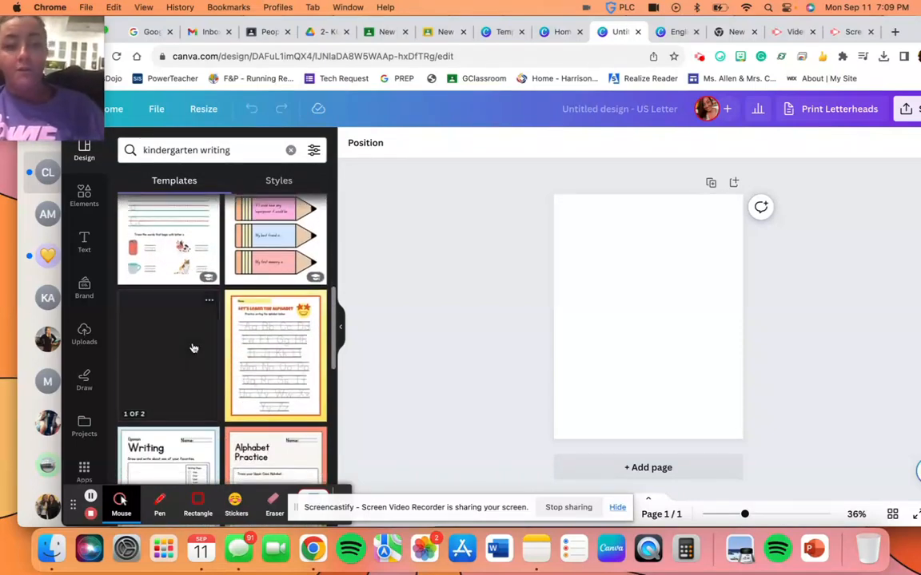
{"action": "left_click", "coordinate": [309, 334]}
{"action": "left_click", "coordinate": [662, 371]}
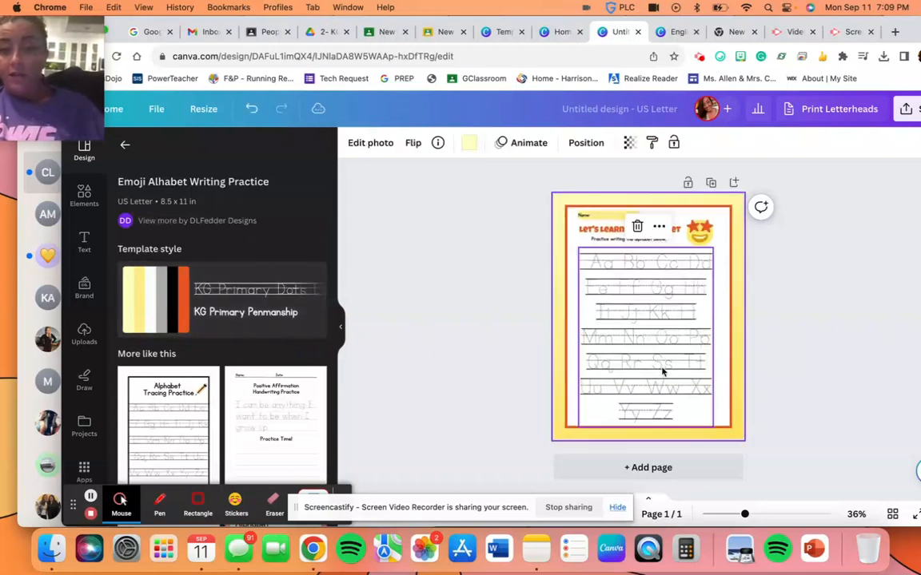
{"action": "left_click", "coordinate": [825, 355]}
- Add a second page with the peach Alphabet Practice tracing worksheet, then add a third page and return to the template results
{"action": "left_click", "coordinate": [596, 469]}
{"action": "scroll", "coordinate": [214, 301], "scroll_direction": "down", "scroll_amount": 7}
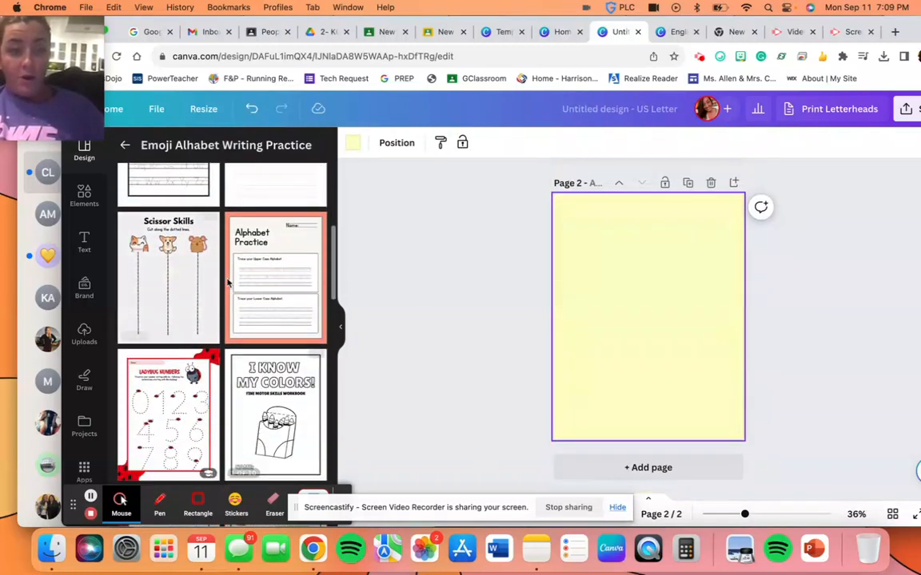
{"action": "left_click", "coordinate": [283, 318]}
{"action": "left_click", "coordinate": [168, 388]}
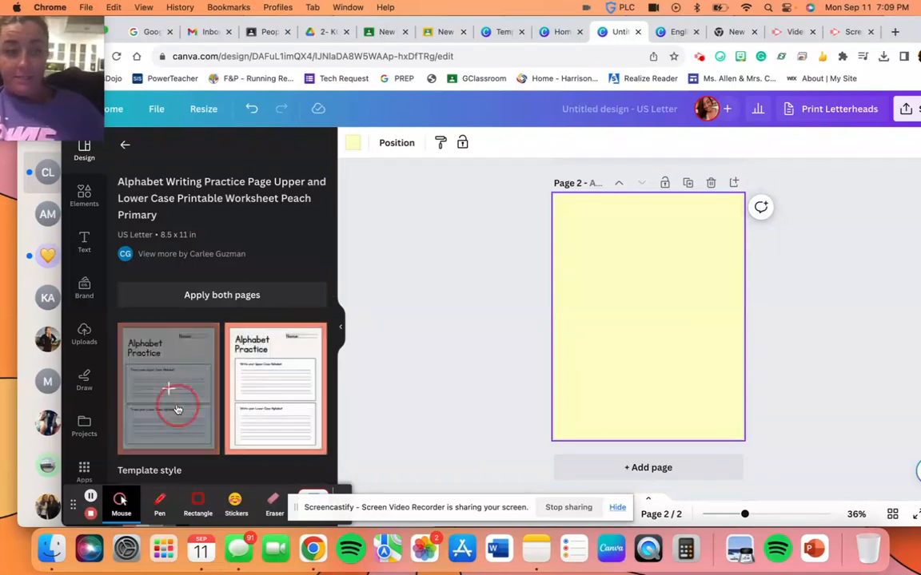
{"action": "left_click", "coordinate": [652, 469]}
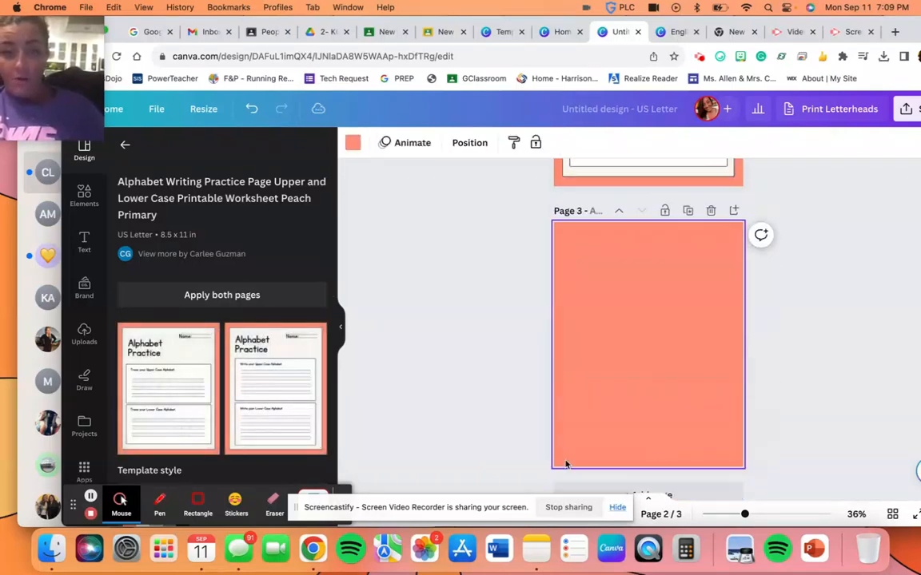
{"action": "left_click", "coordinate": [127, 147]}
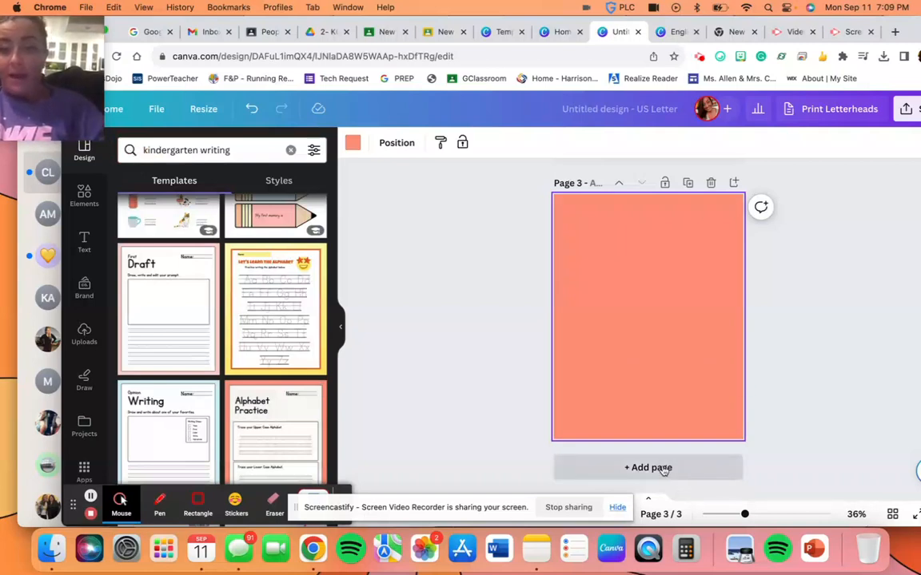
- Change the peach background of the Alphabet Practice worksheet on page 2 to white
{"action": "scroll", "coordinate": [785, 349], "scroll_direction": "up", "scroll_amount": 5}
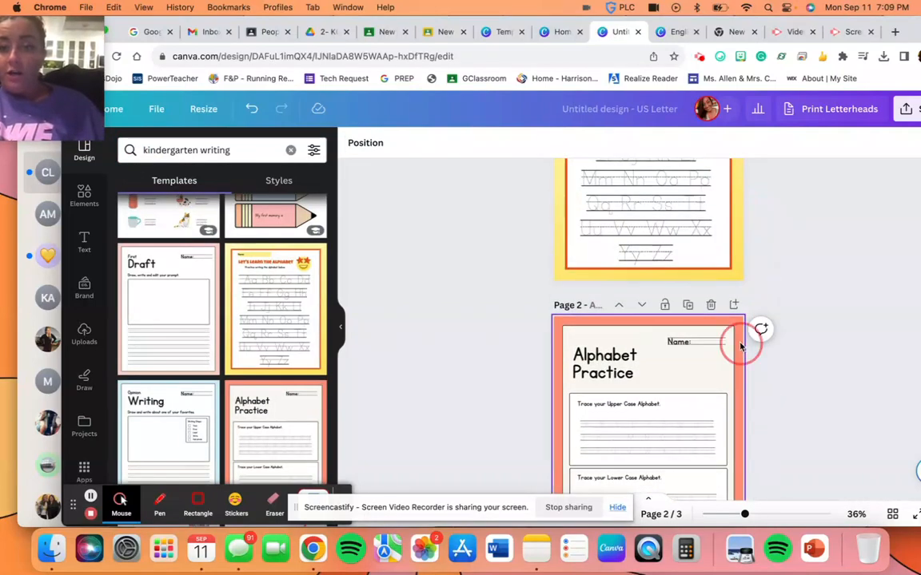
{"action": "left_click", "coordinate": [355, 145]}
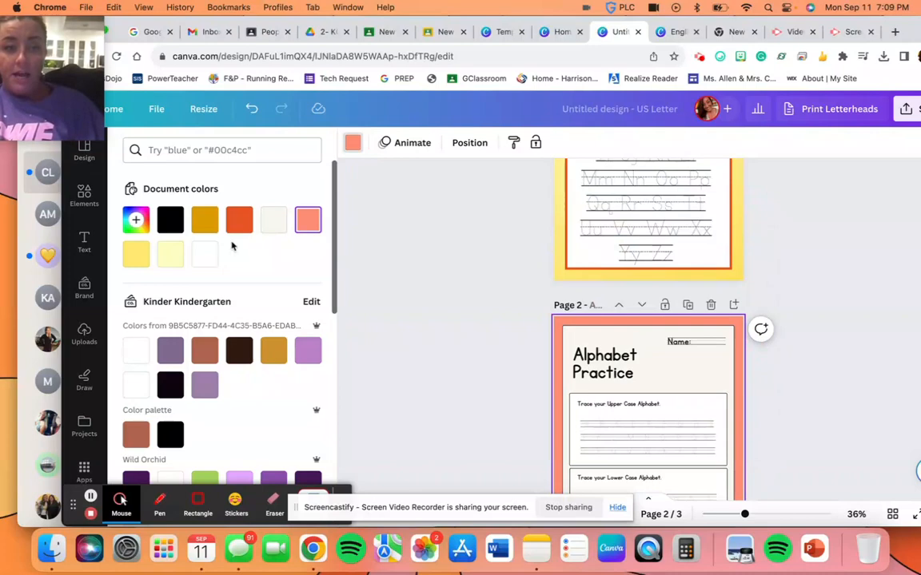
{"action": "left_click", "coordinate": [205, 255]}
{"action": "left_click", "coordinate": [455, 276]}
- Try white for the pale yellow in page 1's gradient border, and set that color to black
{"action": "left_click", "coordinate": [562, 270]}
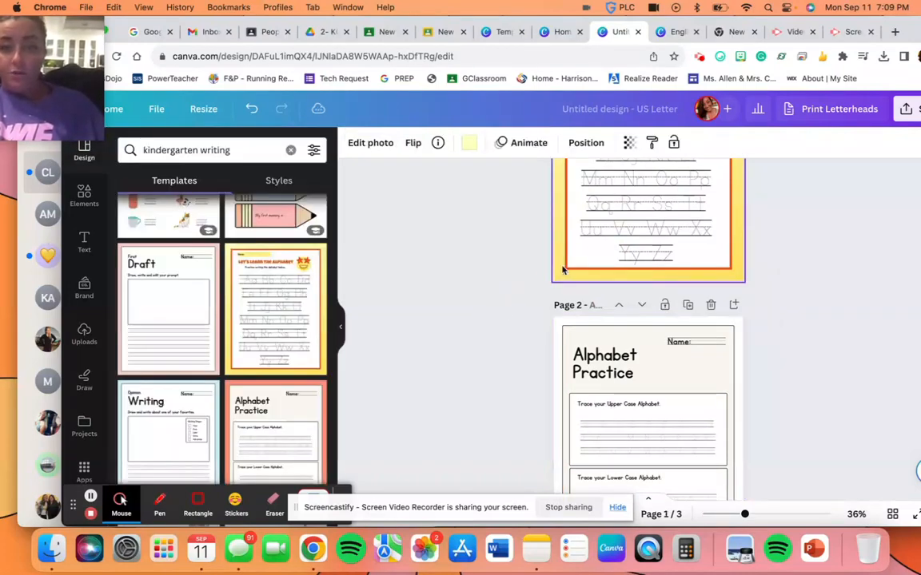
{"action": "left_click", "coordinate": [467, 144]}
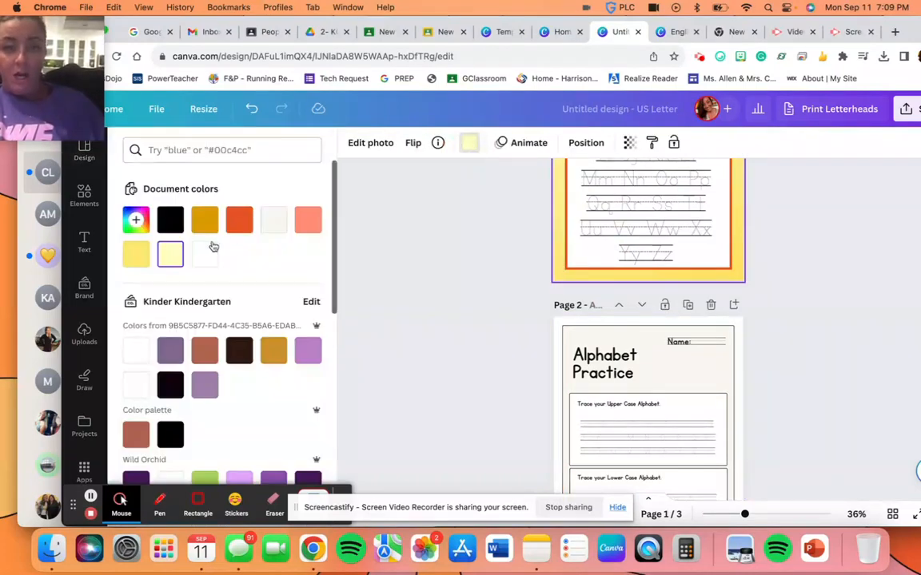
{"action": "scroll", "coordinate": [466, 296], "scroll_direction": "up", "scroll_amount": 3}
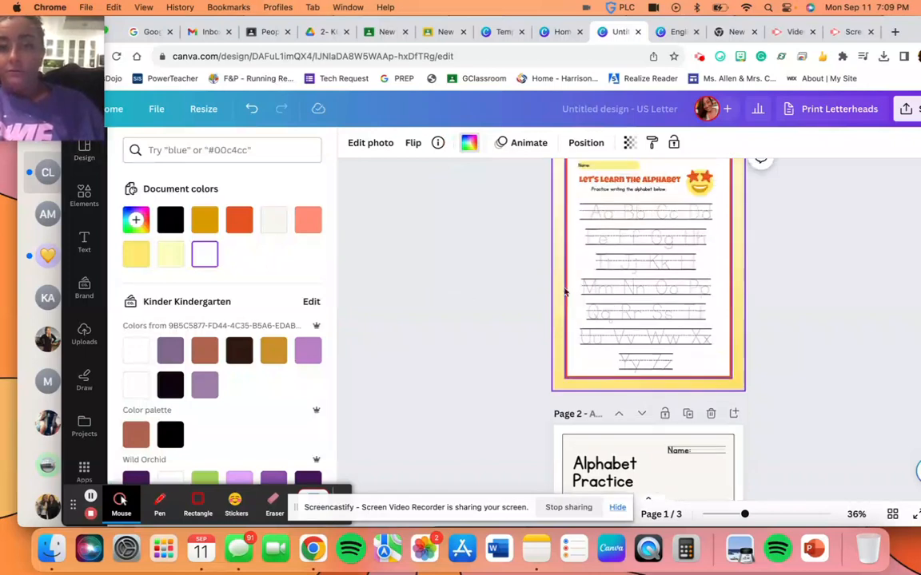
{"action": "left_click", "coordinate": [199, 257]}
{"action": "left_click", "coordinate": [171, 220]}
{"action": "scroll", "coordinate": [485, 309], "scroll_direction": "up", "scroll_amount": 2}
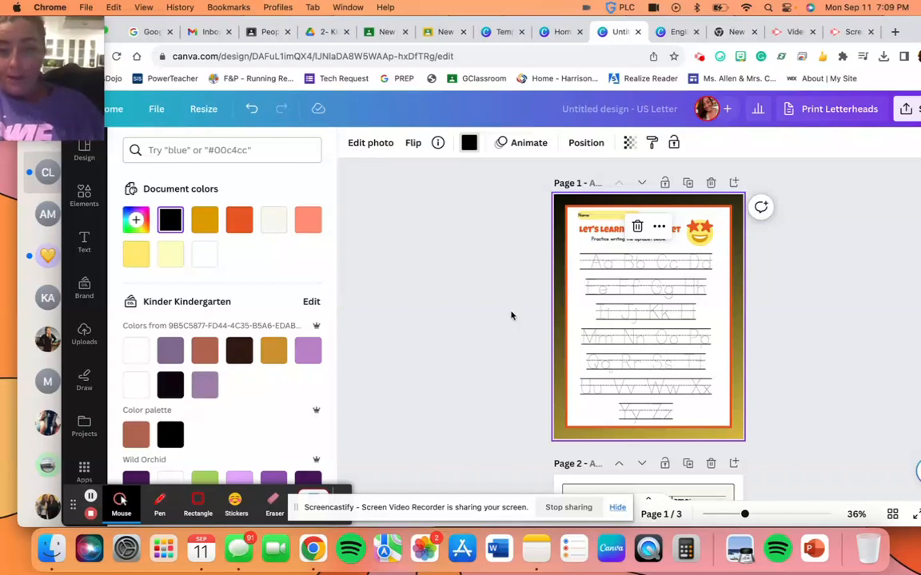
- Enlarge the uppercase tracing lines on page 2 and reposition them to span the width of their box
{"action": "scroll", "coordinate": [425, 423], "scroll_direction": "down", "scroll_amount": 10}
{"action": "scroll", "coordinate": [442, 421], "scroll_direction": "up", "scroll_amount": 8}
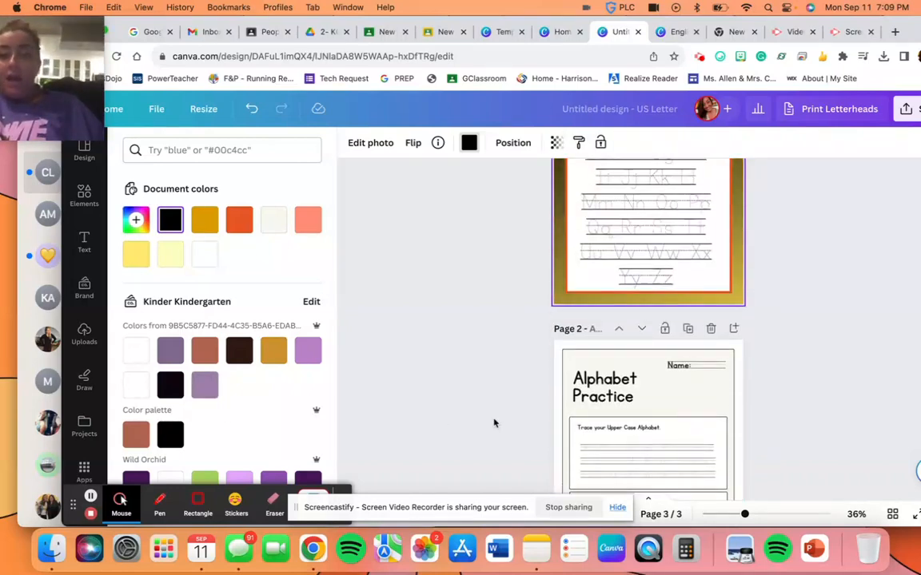
{"action": "scroll", "coordinate": [789, 380], "scroll_direction": "down", "scroll_amount": 3}
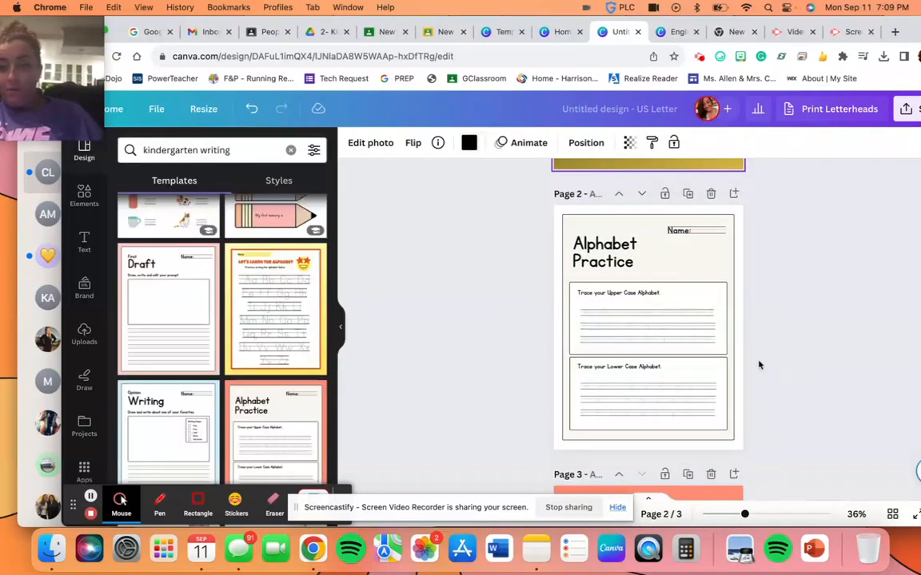
{"action": "left_click", "coordinate": [682, 314]}
{"action": "mouse_move", "coordinate": [717, 307]}
{"action": "left_mouse_down"}
{"action": "mouse_move", "coordinate": [796, 246]}
{"action": "mouse_move", "coordinate": [813, 248]}
{"action": "left_mouse_up"}
{"action": "mouse_move", "coordinate": [668, 327]}
{"action": "left_mouse_down"}
{"action": "mouse_move", "coordinate": [620, 353]}
{"action": "mouse_move", "coordinate": [626, 333]}
{"action": "left_mouse_up"}
{"action": "mouse_move", "coordinate": [781, 353]}
{"action": "left_mouse_down"}
{"action": "mouse_move", "coordinate": [684, 341]}
{"action": "mouse_move", "coordinate": [724, 346]}
{"action": "left_mouse_up"}
{"action": "left_click", "coordinate": [816, 377]}
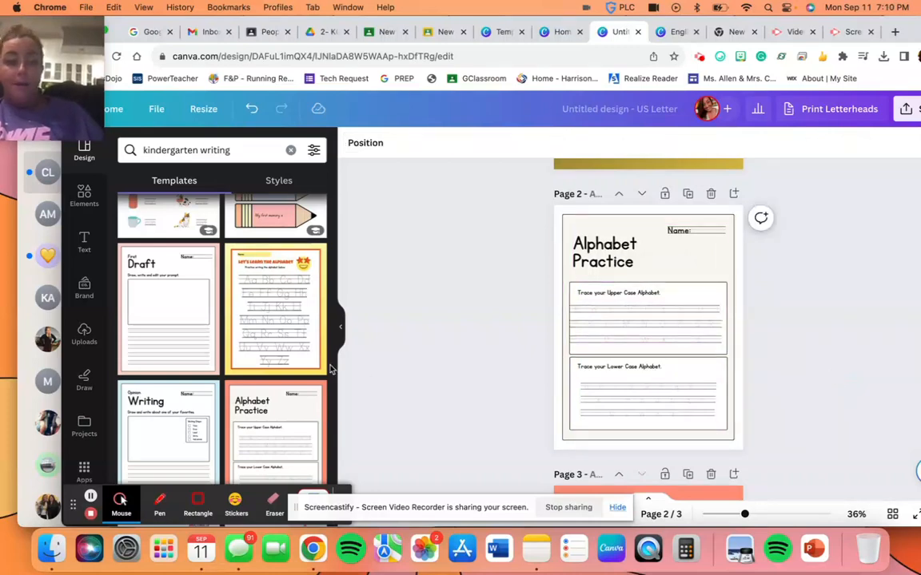
- Browse the remaining kindergarten writing templates and run a new template search for "letter tracing"
{"action": "scroll", "coordinate": [295, 343], "scroll_direction": "down", "scroll_amount": 5}
{"action": "scroll", "coordinate": [282, 320], "scroll_direction": "down", "scroll_amount": 6}
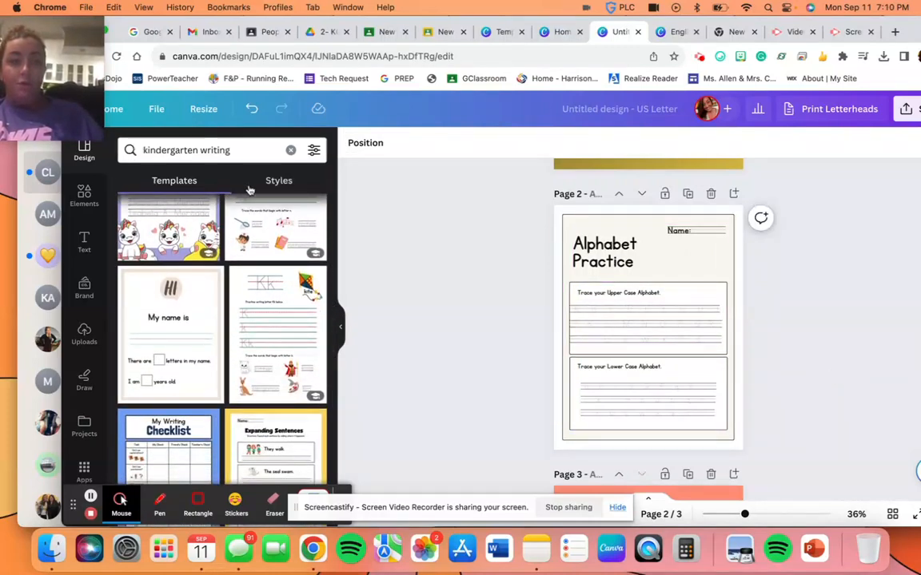
{"action": "left_click", "coordinate": [223, 150]}
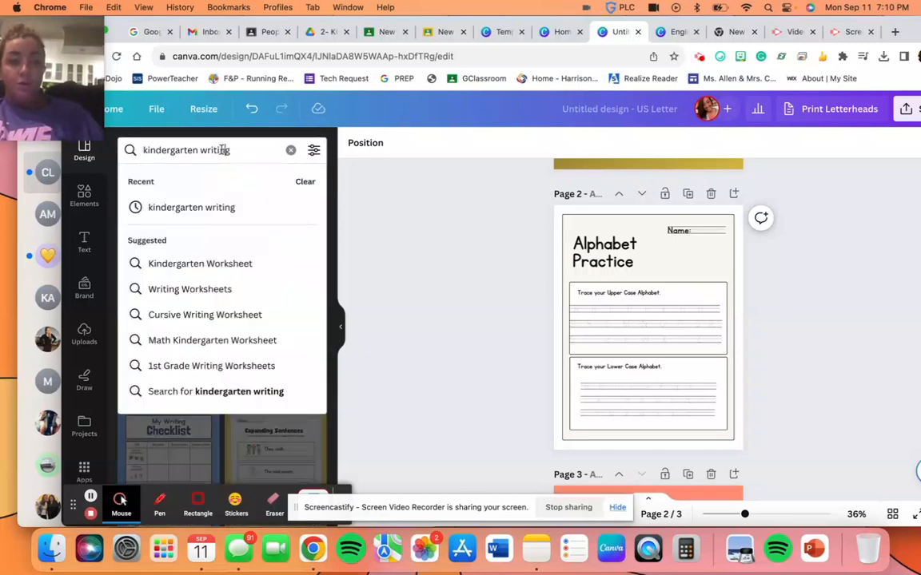
{"action": "left_click", "coordinate": [203, 133]}
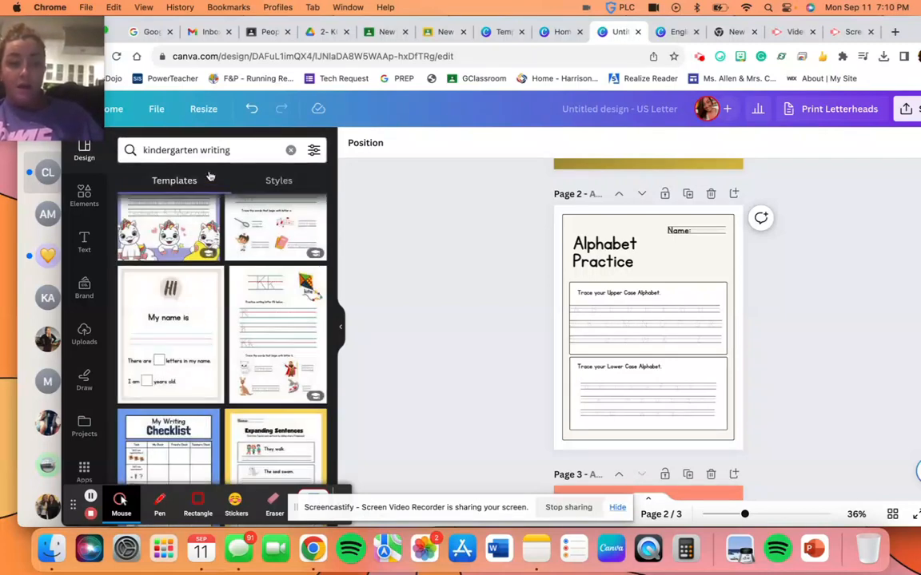
{"action": "left_click", "coordinate": [238, 151]}
{"action": "key", "text": "ctrl+a"}
{"action": "type", "text": "letter tracing"}
{"action": "key", "text": "Return"}
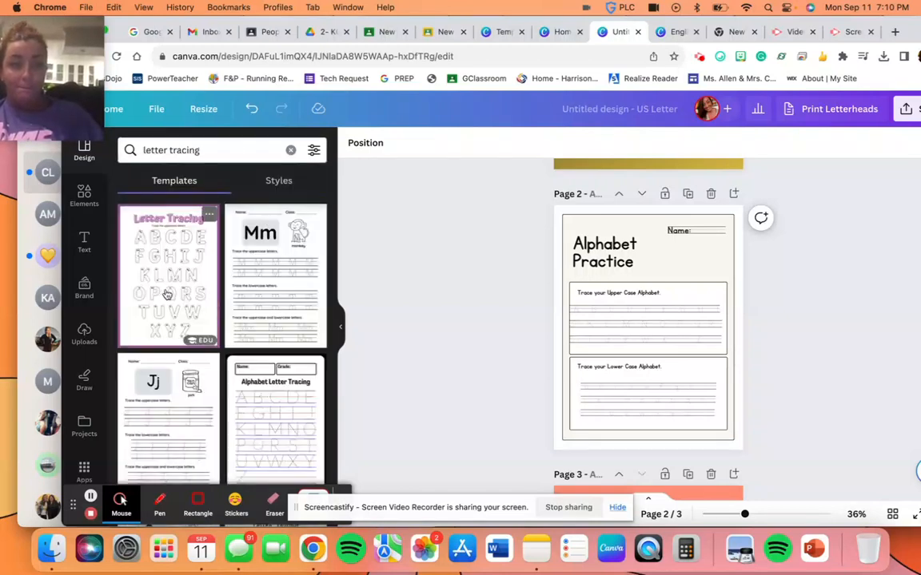
- Set the background of the empty page 3 to white and return to the letter tracing templates
{"action": "scroll", "coordinate": [447, 383], "scroll_direction": "down", "scroll_amount": 5}
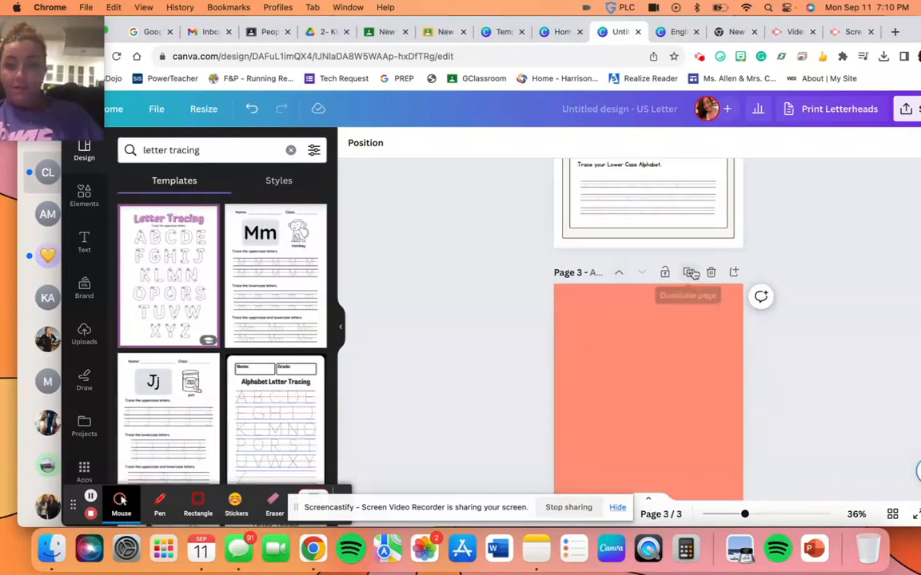
{"action": "left_click", "coordinate": [657, 352]}
{"action": "left_click", "coordinate": [354, 145]}
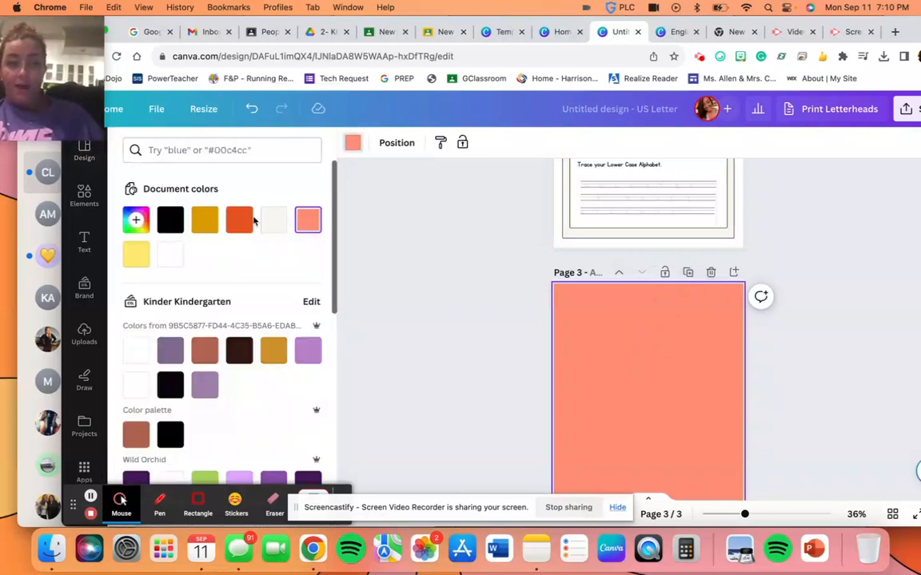
{"action": "left_click", "coordinate": [171, 255]}
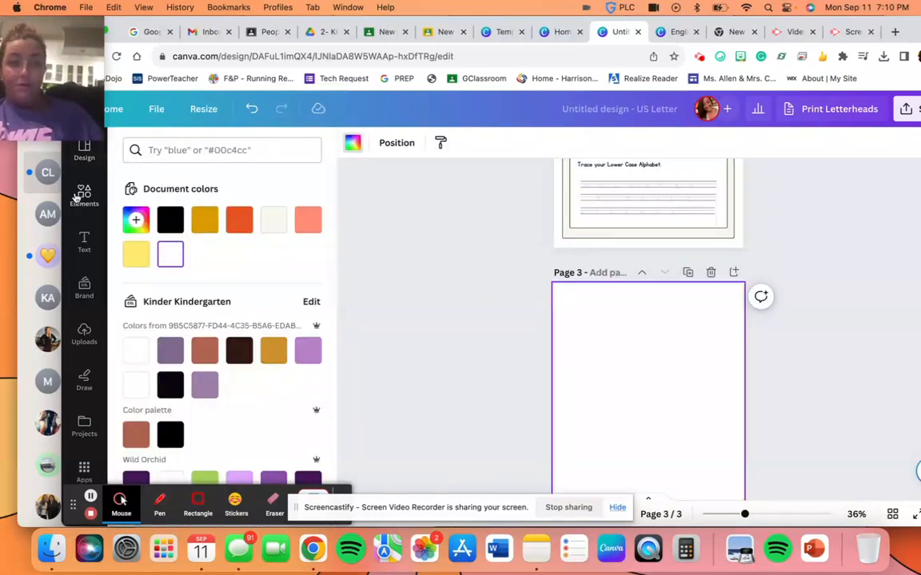
{"action": "left_click", "coordinate": [77, 196]}
{"action": "left_click", "coordinate": [80, 169]}
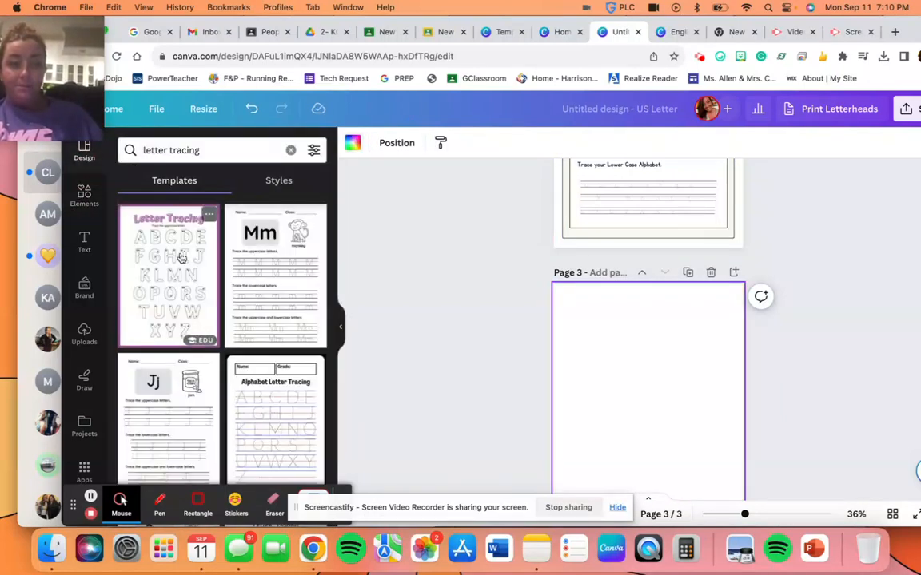
- Apply the purple uppercase Letter Tracing template to page 3 and add a fourth page
{"action": "left_click", "coordinate": [182, 257]}
{"action": "scroll", "coordinate": [525, 411], "scroll_direction": "down", "scroll_amount": 2}
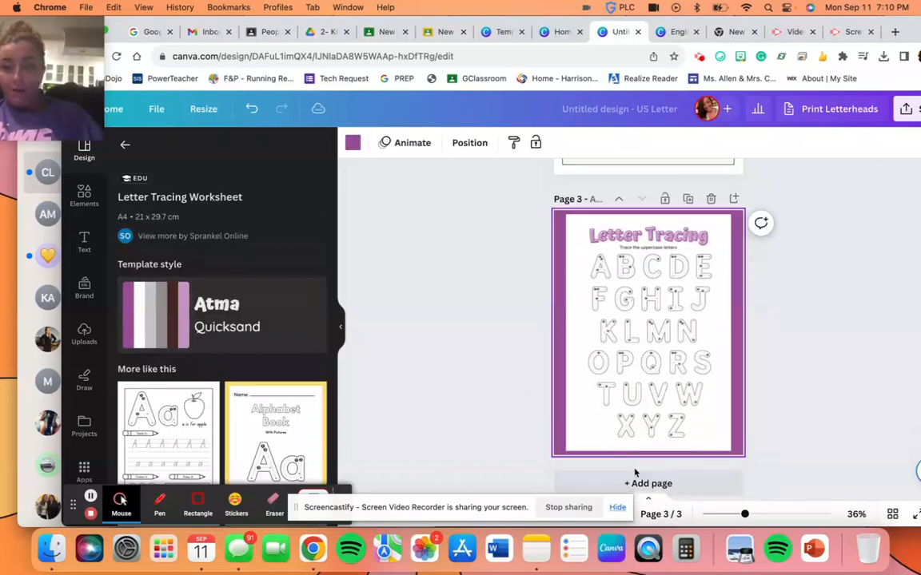
{"action": "left_click", "coordinate": [620, 483]}
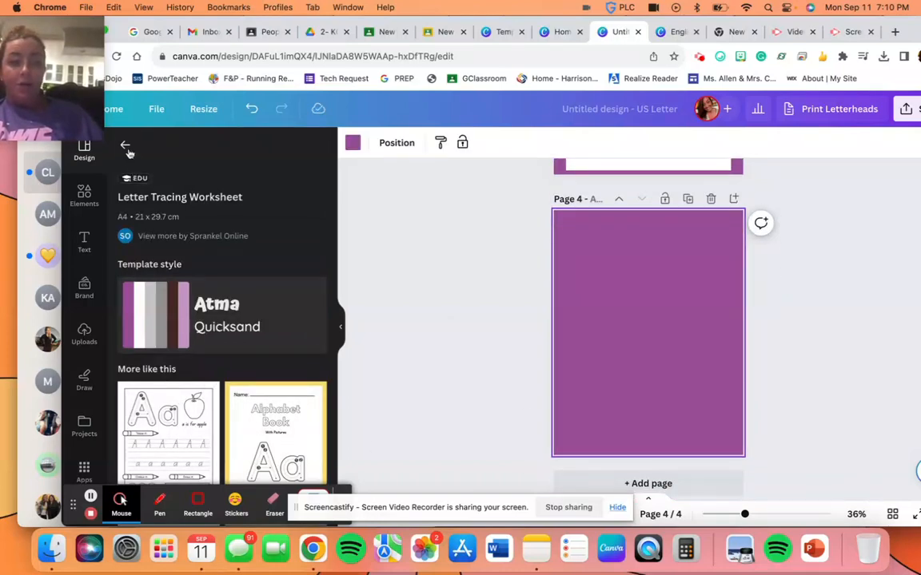
- Find the black-and-white Alphabet Tracing Practice template in the letter tracing results and apply it to page 4
{"action": "left_click", "coordinate": [125, 146]}
{"action": "scroll", "coordinate": [146, 416], "scroll_direction": "down", "scroll_amount": 4}
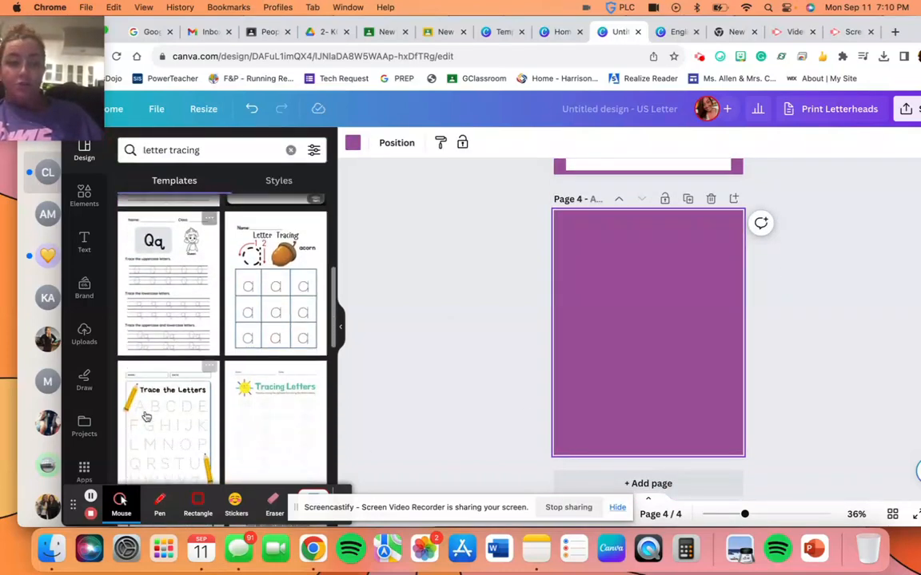
{"action": "scroll", "coordinate": [205, 342], "scroll_direction": "down", "scroll_amount": 5}
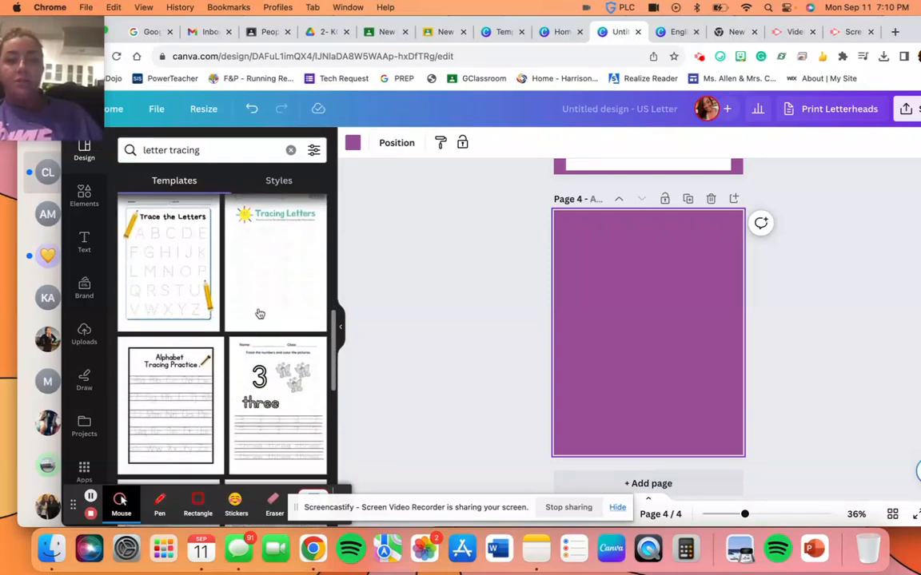
{"action": "left_click", "coordinate": [169, 425]}
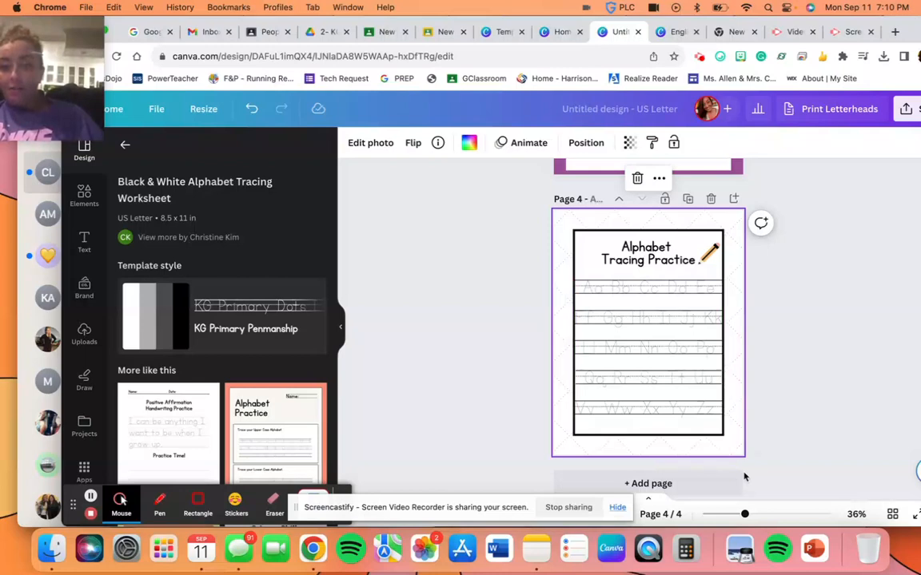
- Enlarge all of page 4's worksheet elements together to about 8.2 by 11.2 in so they fill the page
{"action": "left_click_drag", "start_coordinate": [679, 436], "coordinate": [520, 242]}
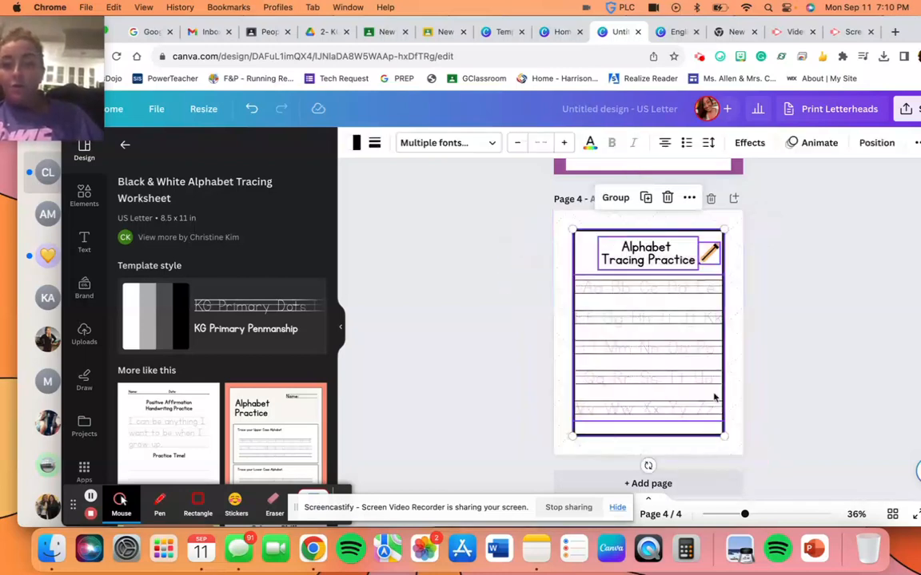
{"action": "left_click_drag", "start_coordinate": [723, 436], "coordinate": [749, 457]}
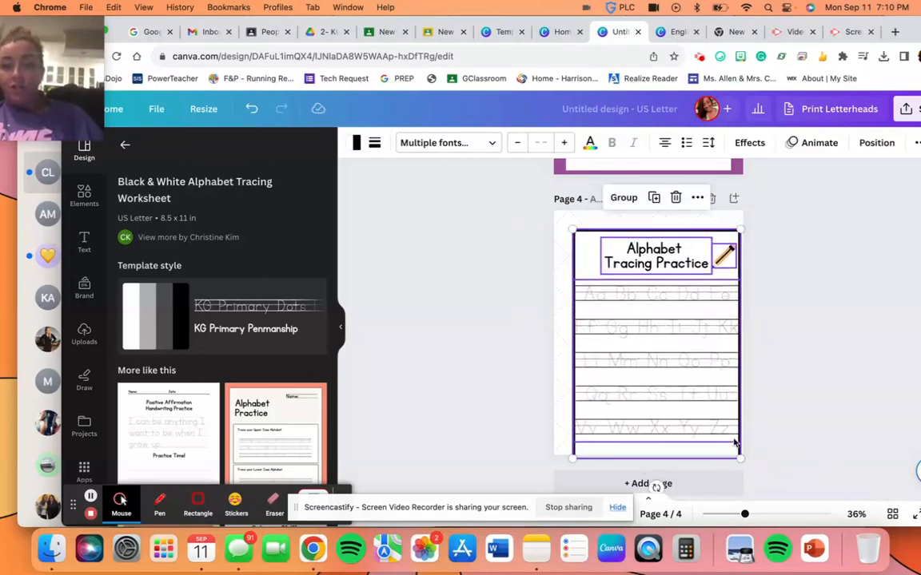
{"action": "left_click_drag", "start_coordinate": [572, 230], "coordinate": [555, 208]}
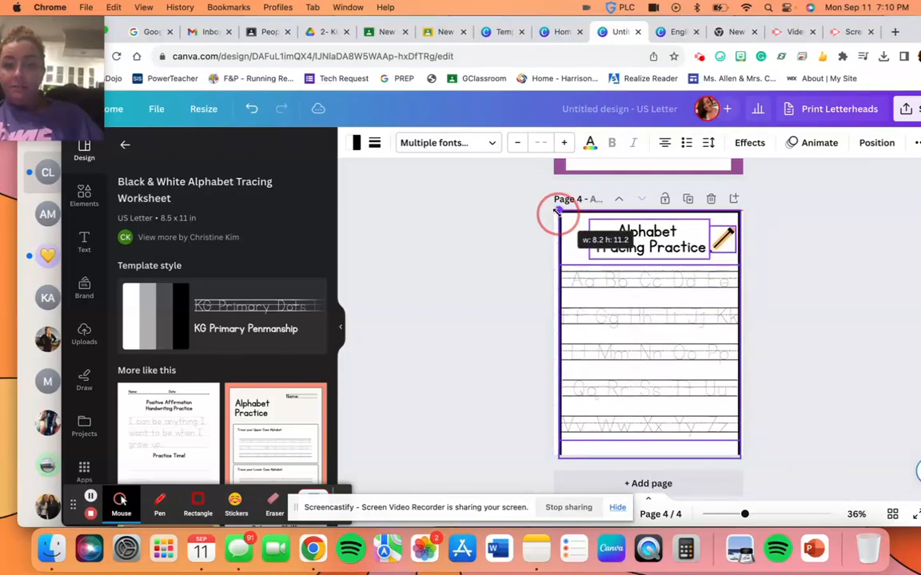
{"action": "left_click", "coordinate": [448, 248]}
- Narrow the tracing lines on page 4 and shift them, the title and the pencil down to free space above the title
{"action": "left_click_drag", "start_coordinate": [624, 297], "coordinate": [636, 320]}
{"action": "left_click_drag", "start_coordinate": [741, 281], "coordinate": [723, 281]}
{"action": "left_click", "coordinate": [661, 242]}
{"action": "left_click_drag", "start_coordinate": [662, 242], "coordinate": [656, 270]}
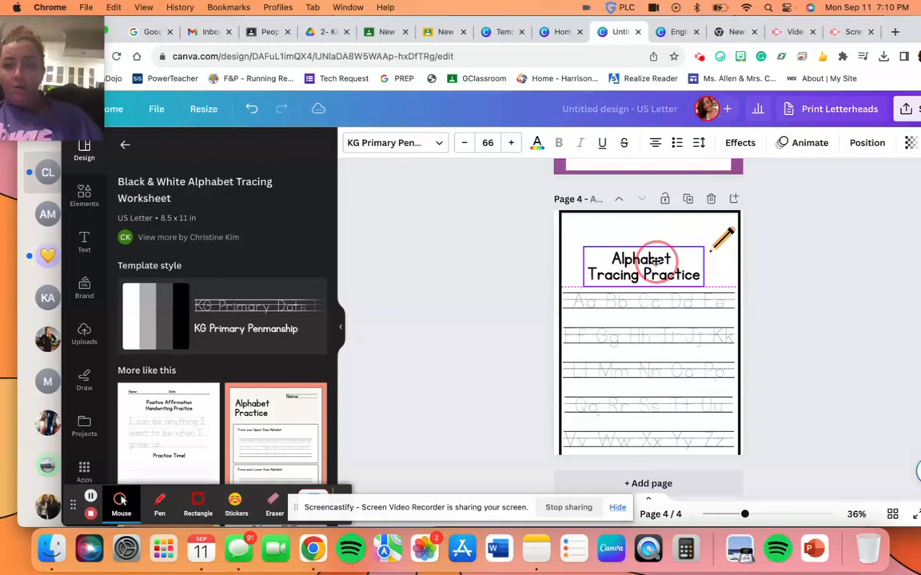
{"action": "left_click", "coordinate": [720, 243]}
{"action": "left_click_drag", "start_coordinate": [720, 252], "coordinate": [721, 278]}
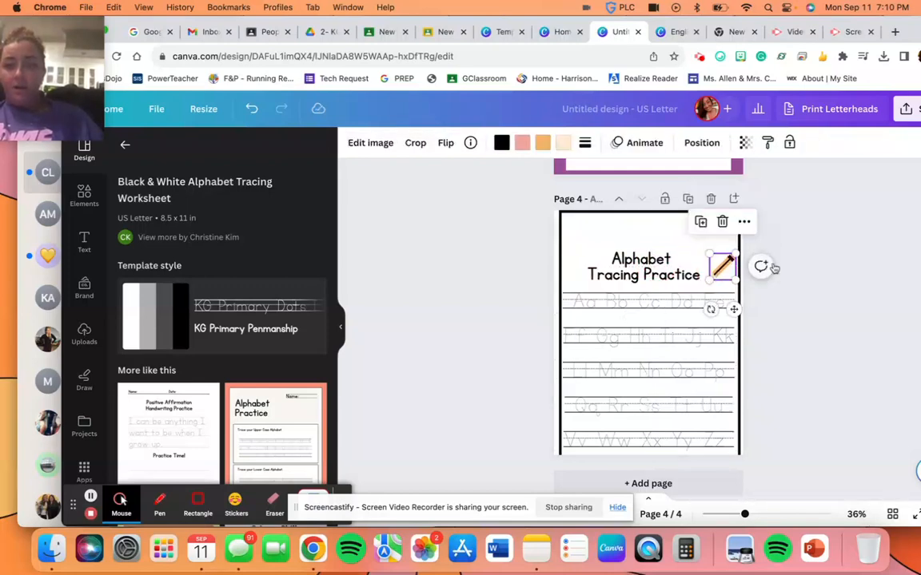
{"action": "left_click", "coordinate": [782, 294]}
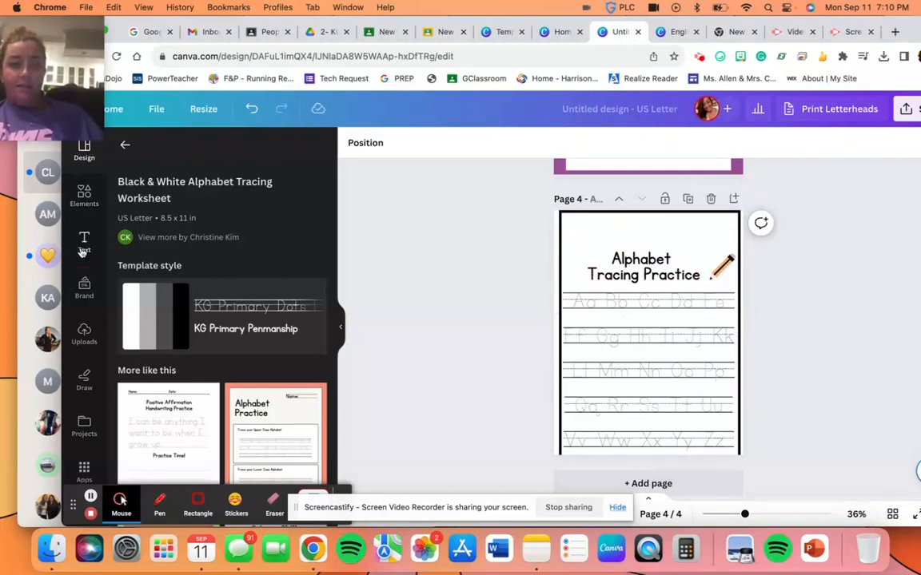
- Add a heading reading "Name:" in the upper-left corner of the page 4 worksheet, above the title
{"action": "left_click", "coordinate": [82, 252]}
{"action": "left_click", "coordinate": [222, 248]}
{"action": "left_click_drag", "start_coordinate": [662, 367], "coordinate": [612, 264]}
{"action": "left_click", "coordinate": [607, 220]}
{"action": "double_click", "coordinate": [607, 225]}
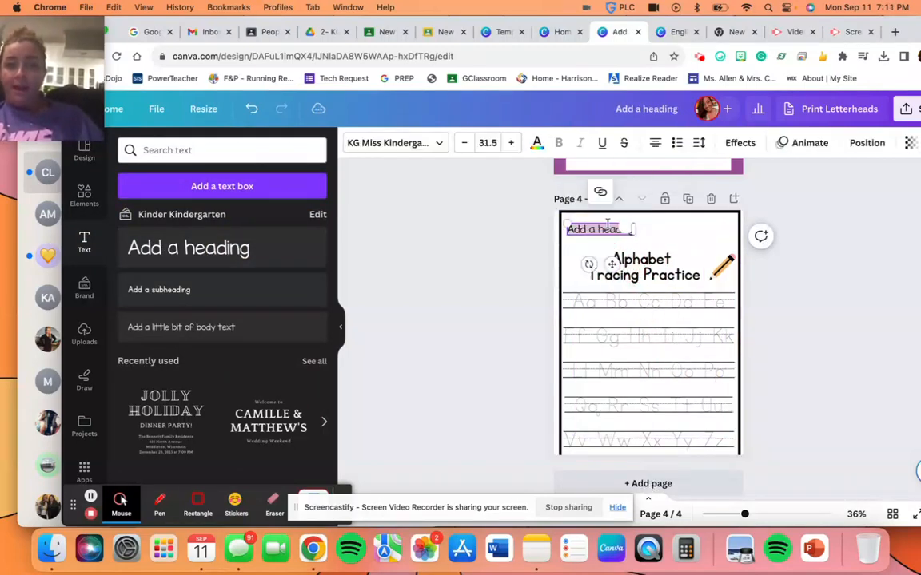
{"action": "type", "text": "Name"}
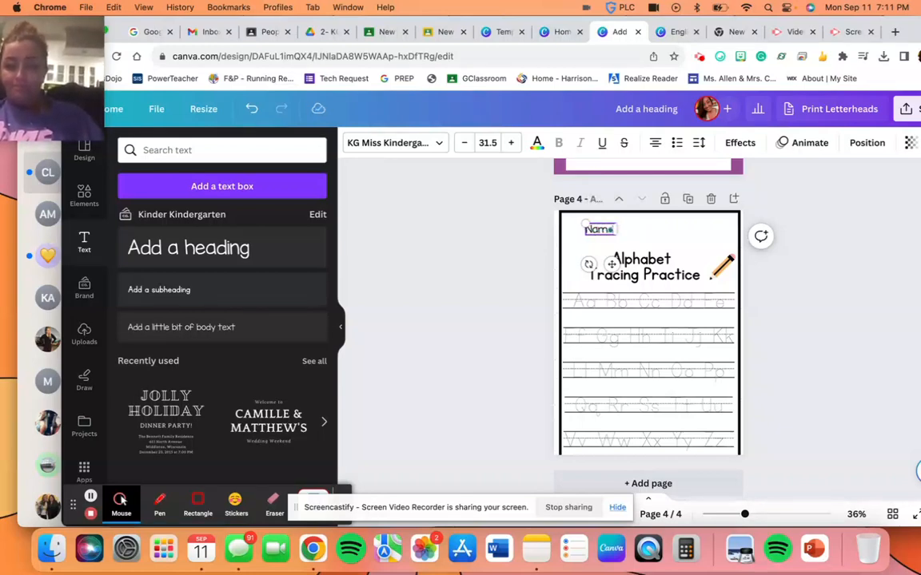
{"action": "left_click", "coordinate": [787, 242]}
{"action": "left_click", "coordinate": [605, 237]}
{"action": "left_click_drag", "start_coordinate": [605, 238], "coordinate": [588, 238]}
- Search the elements for "line" and place a plain straight line right after the "Name:" label
{"action": "left_click", "coordinate": [84, 196]}
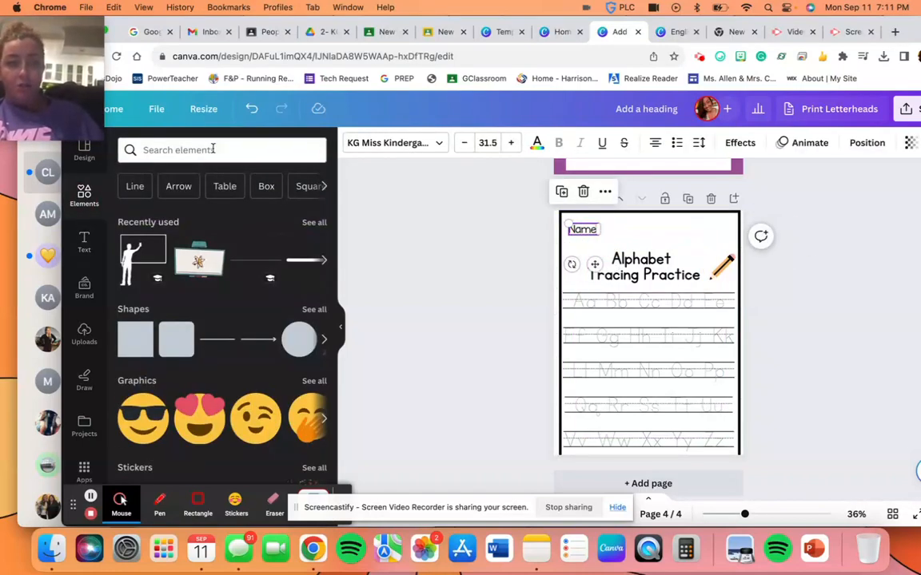
{"action": "left_click", "coordinate": [210, 152]}
{"action": "type", "text": "line"}
{"action": "key", "text": "Return"}
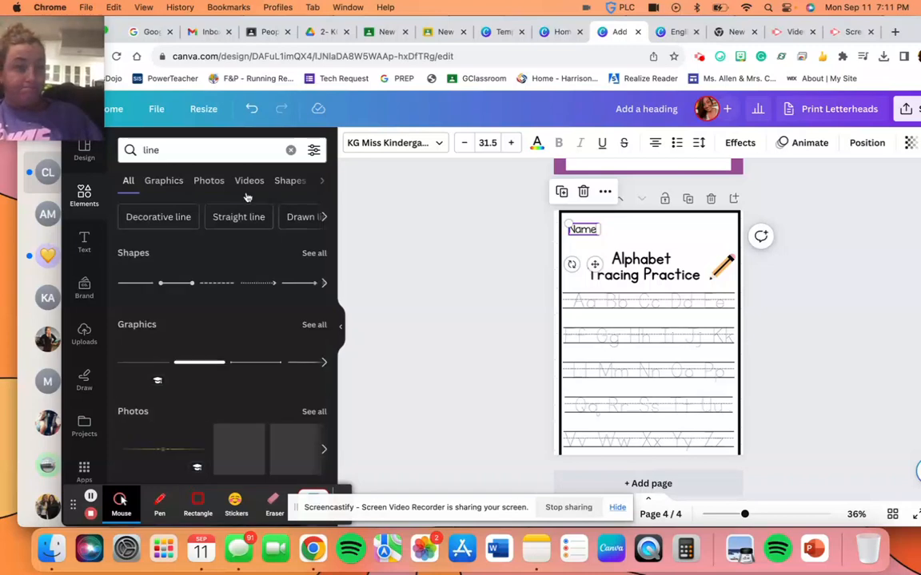
{"action": "left_click", "coordinate": [130, 286]}
{"action": "left_click_drag", "start_coordinate": [649, 361], "coordinate": [685, 237]}
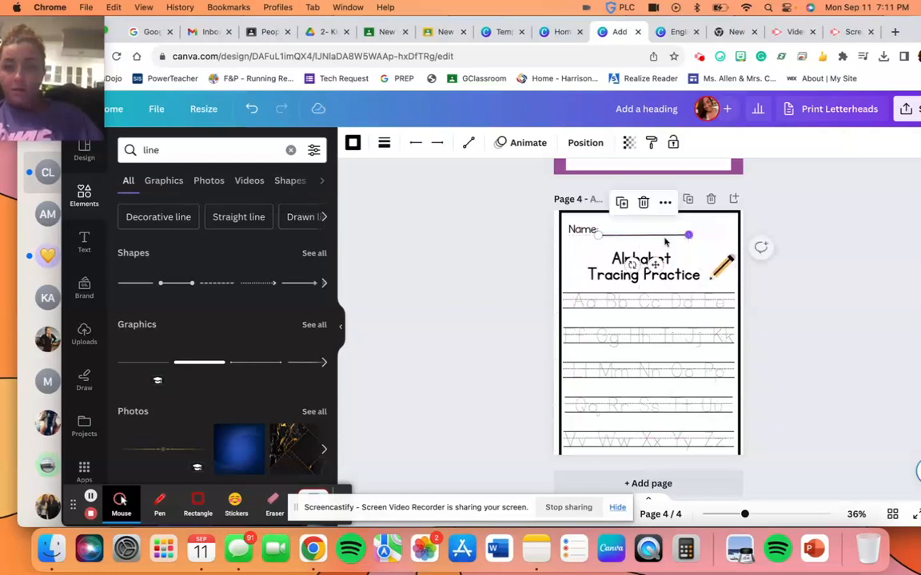
- Increase the thickness of the name line
{"action": "left_click", "coordinate": [387, 143]}
{"action": "mouse_move", "coordinate": [390, 255]}
{"action": "left_mouse_down"}
{"action": "mouse_move", "coordinate": [429, 255]}
{"action": "mouse_move", "coordinate": [400, 255]}
{"action": "left_mouse_up"}
{"action": "left_click", "coordinate": [401, 358]}
- Shorten the black border frame so its bottom edge fits inside page 4
{"action": "left_click", "coordinate": [586, 218]}
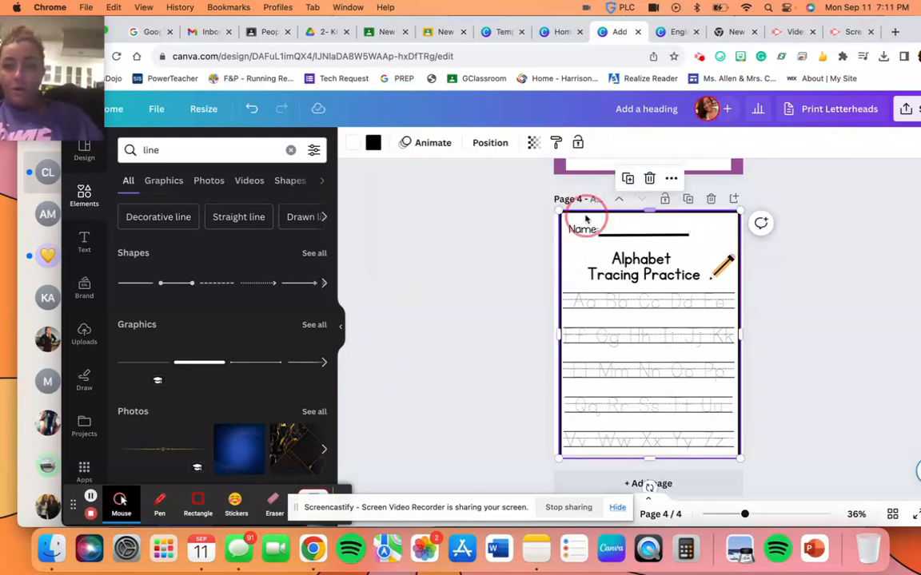
{"action": "left_click_drag", "start_coordinate": [653, 459], "coordinate": [652, 453]}
{"action": "left_click", "coordinate": [834, 417]}
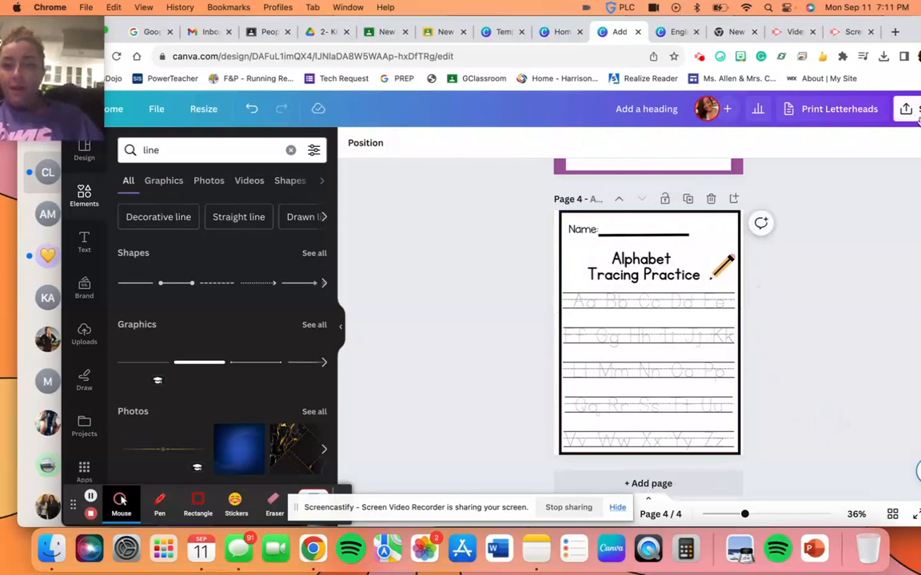
- Set the download file type to PDF Print, start downloading the whole design and cancel that download
{"action": "left_click_drag", "start_coordinate": [912, 38], "coordinate": [821, 37]}
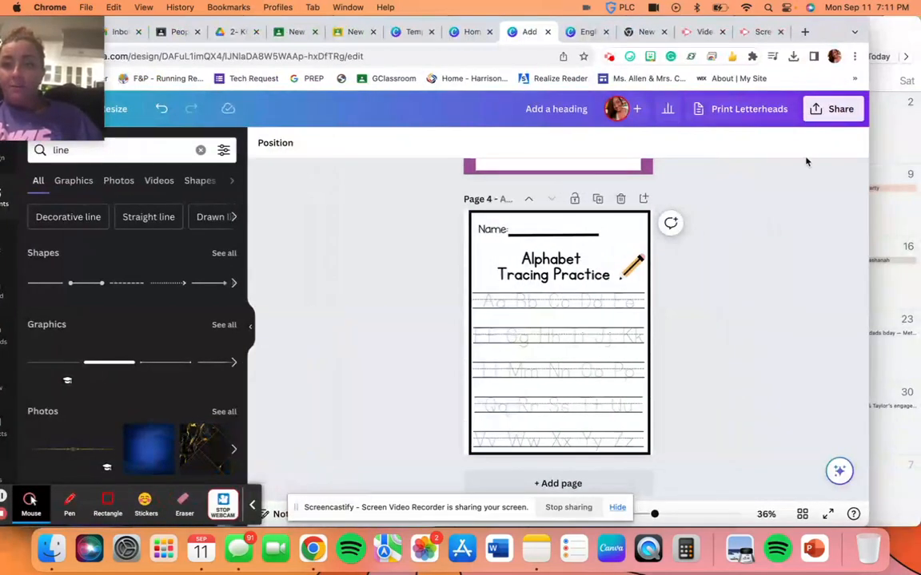
{"action": "left_click", "coordinate": [837, 109]}
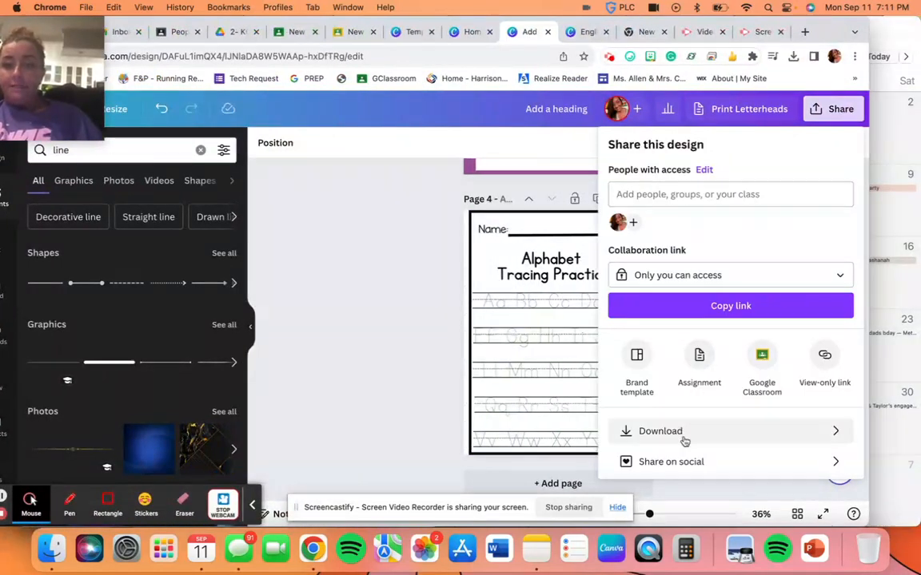
{"action": "left_click", "coordinate": [684, 433]}
{"action": "left_click", "coordinate": [693, 199]}
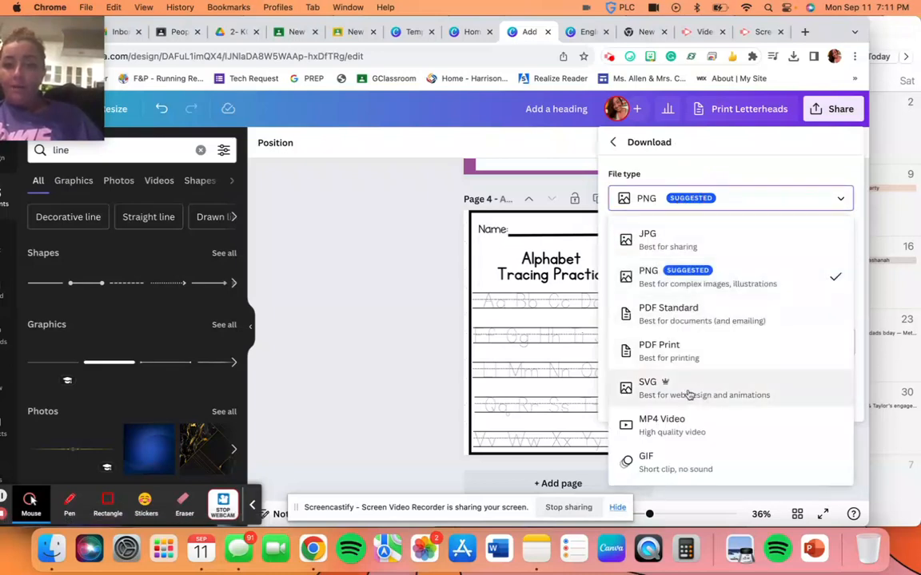
{"action": "left_click", "coordinate": [698, 361]}
{"action": "left_click", "coordinate": [679, 414]}
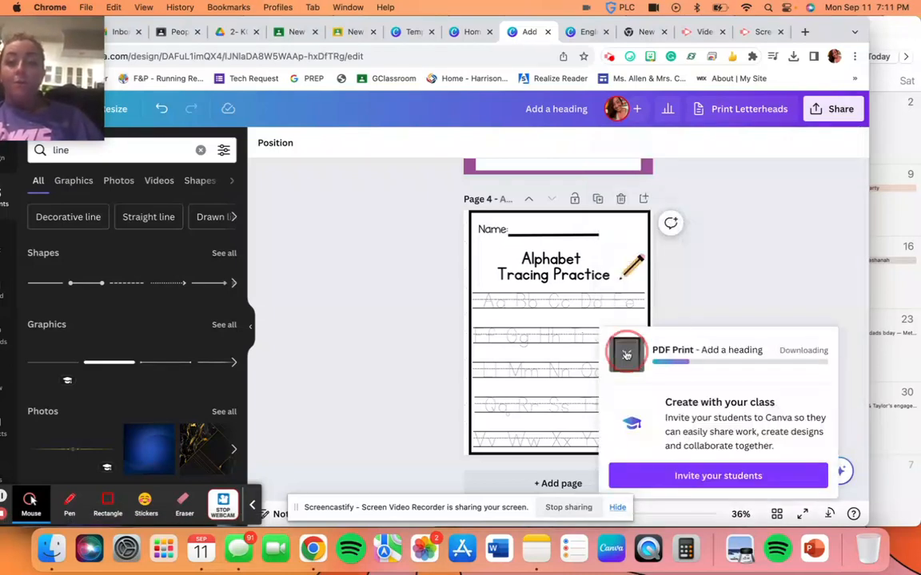
{"action": "left_click", "coordinate": [627, 354]}
- Reopen the download settings and limit the page selection to the current page, page 4, only
{"action": "left_click", "coordinate": [826, 109]}
{"action": "left_click", "coordinate": [658, 432]}
{"action": "left_click", "coordinate": [654, 310]}
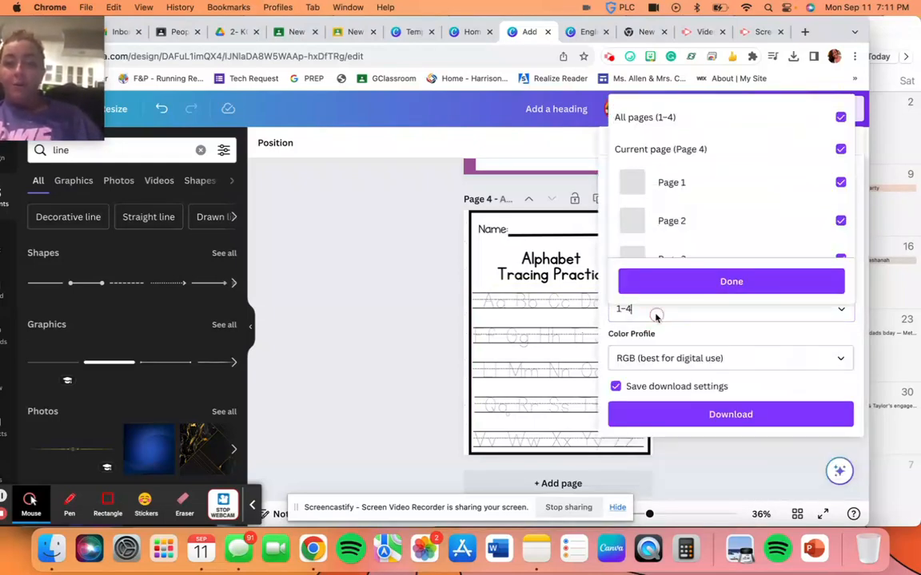
{"action": "key", "text": "super+a"}
{"action": "key", "text": "BackSpace"}
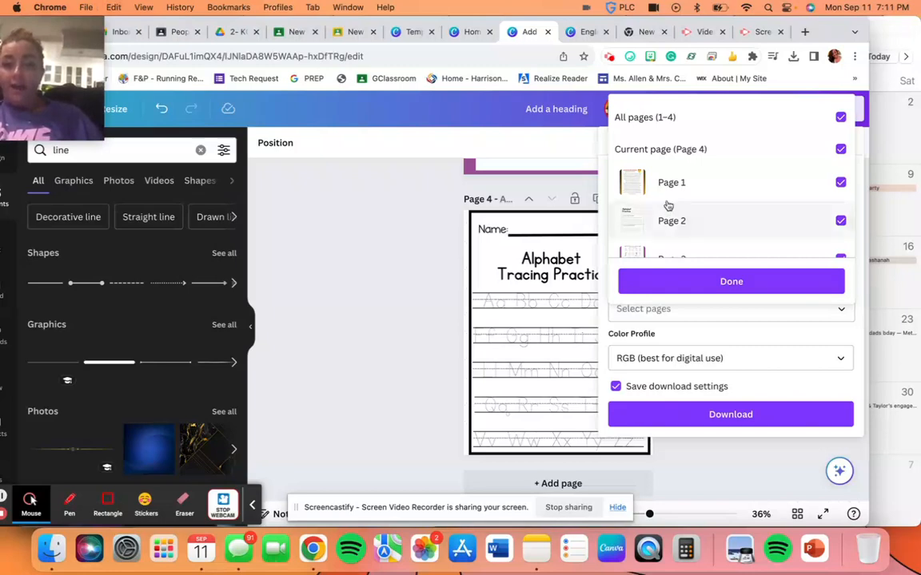
{"action": "scroll", "coordinate": [669, 201], "scroll_direction": "down", "scroll_amount": 3}
{"action": "scroll", "coordinate": [668, 196], "scroll_direction": "up", "scroll_amount": 3}
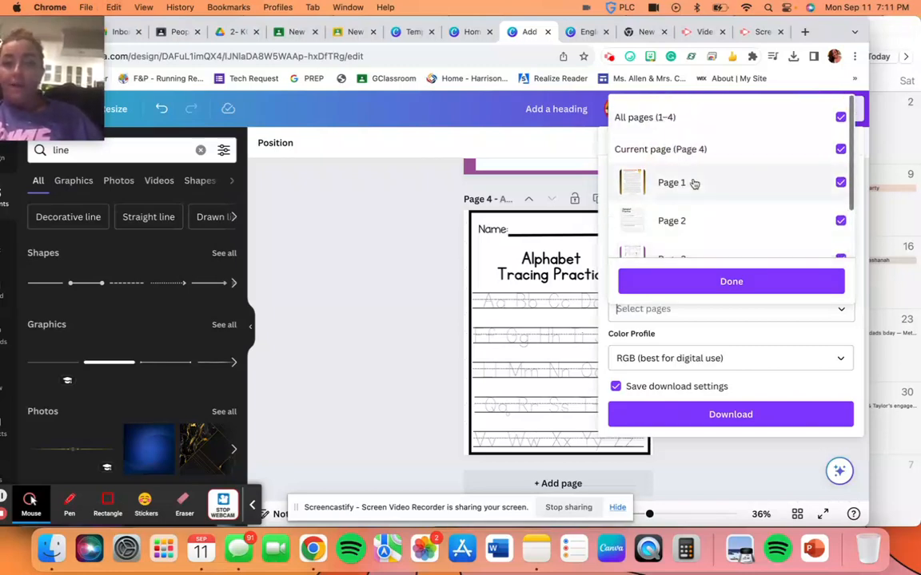
{"action": "left_click", "coordinate": [720, 121]}
{"action": "left_click", "coordinate": [664, 150]}
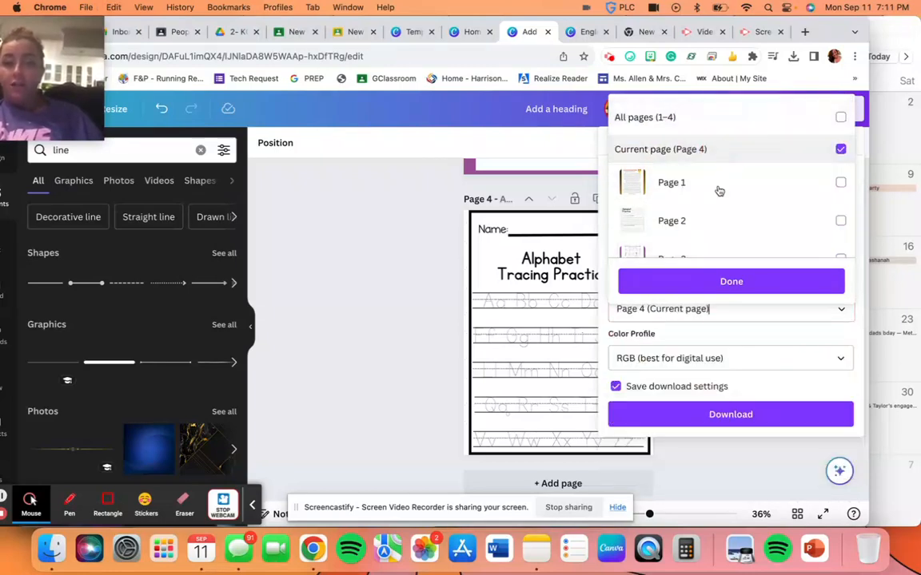
{"action": "left_click", "coordinate": [722, 282]}
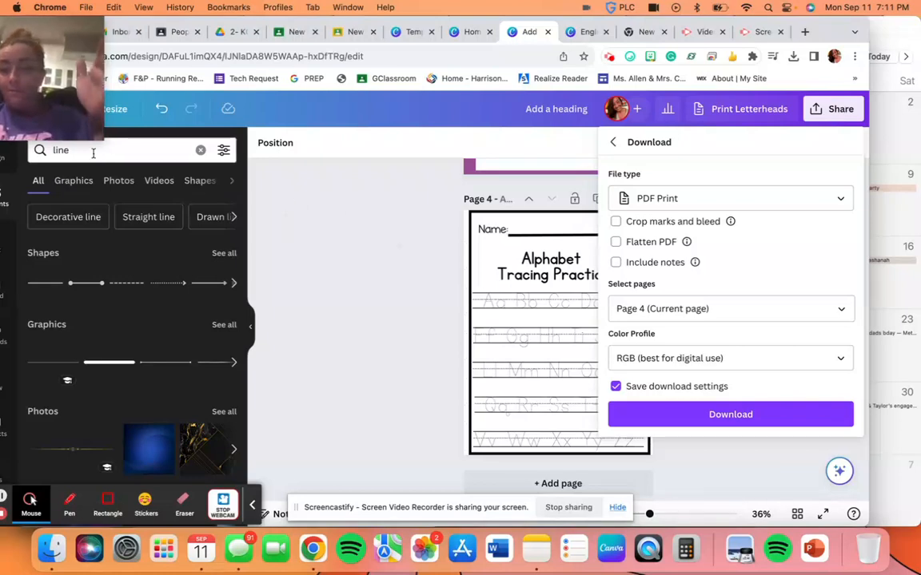
{"action": "left_click_drag", "start_coordinate": [50, 94], "coordinate": [300, 120]}
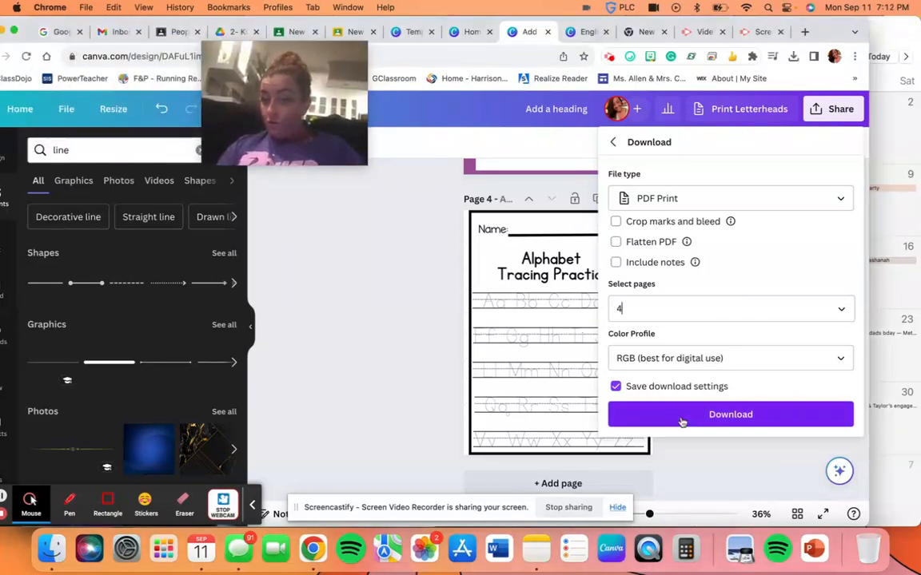